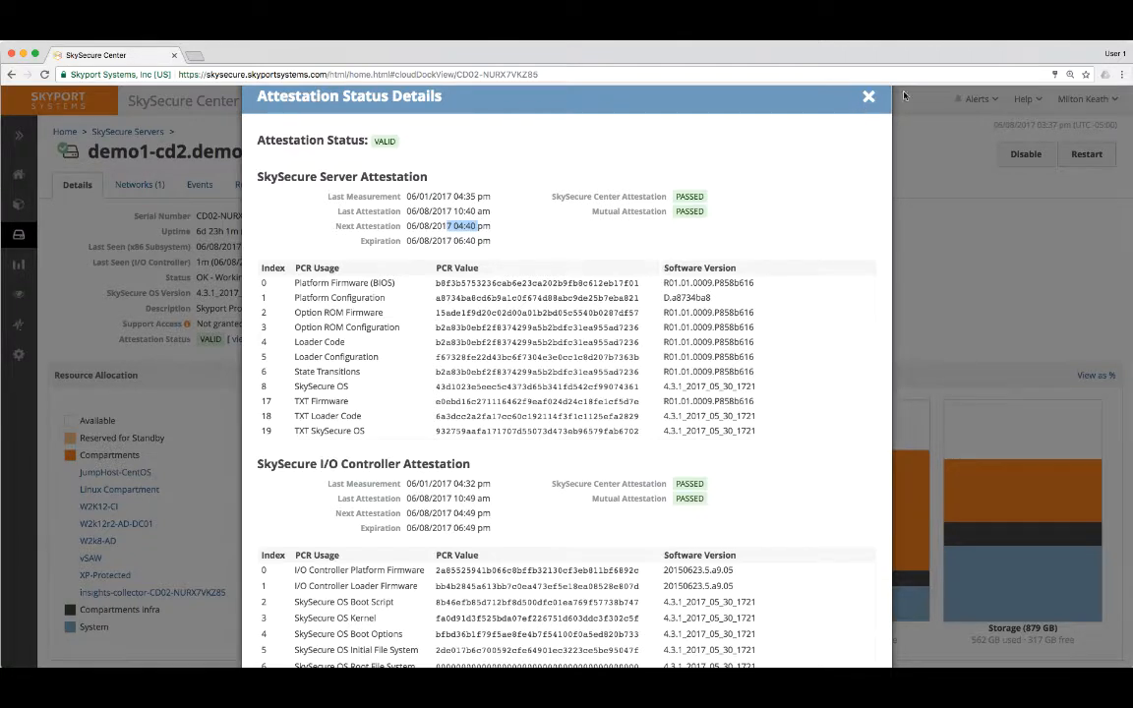
# Close the attestation details and start deploying a new compartment from the Libraries page.
pyautogui.click(868, 96)
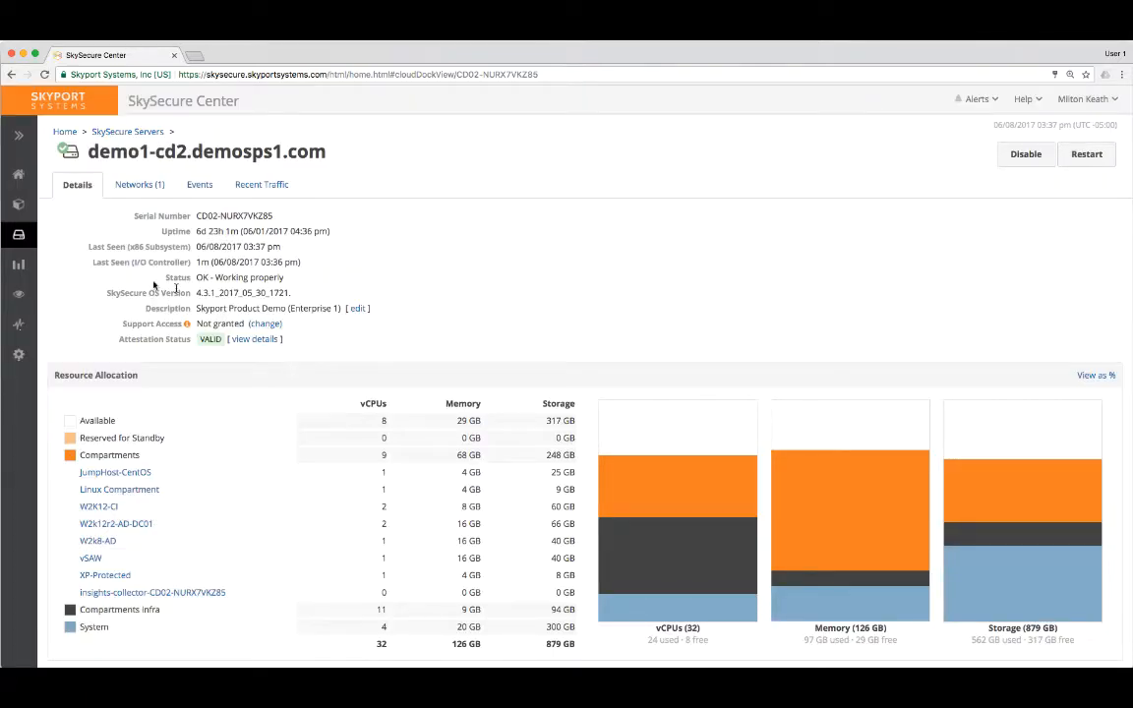
pyautogui.click(17, 207)
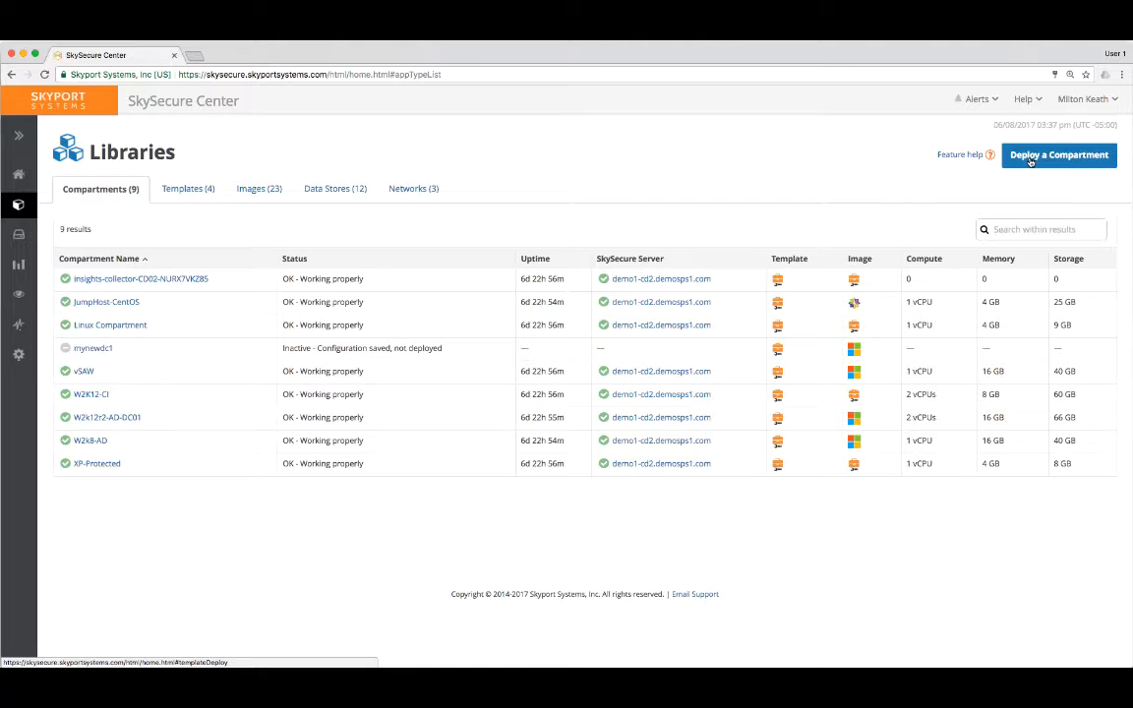
pyautogui.click(1028, 160)
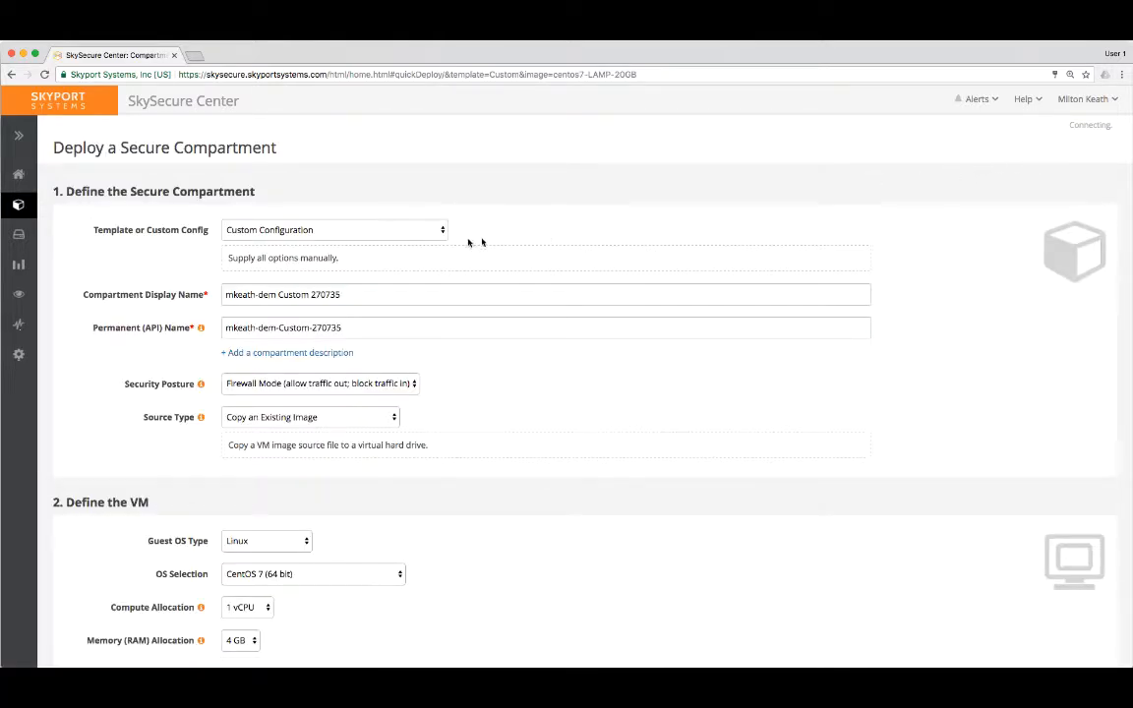
# Set the compartment's security posture to Whitelist Mode (block all traffic) and keep Copy an Existing Image as the source type.
pyautogui.click(357, 297)
pyautogui.moveTo(357, 297); pyautogui.dragTo(204, 293)
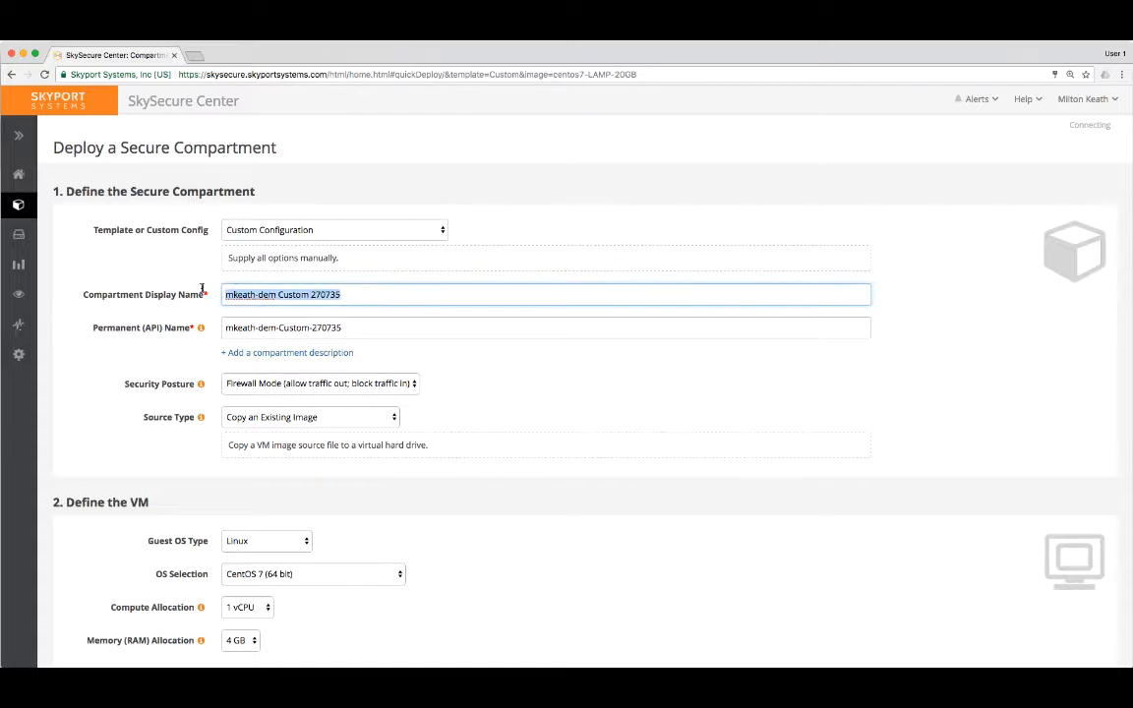
pyautogui.click(287, 382)
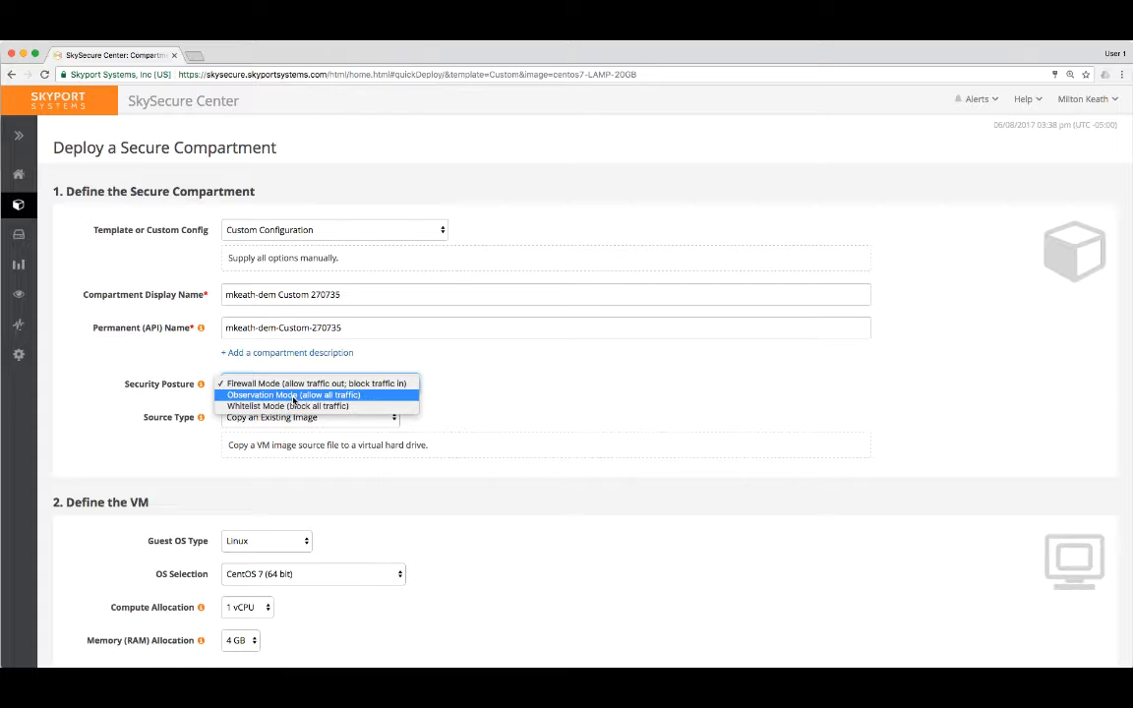
pyautogui.click(292, 406)
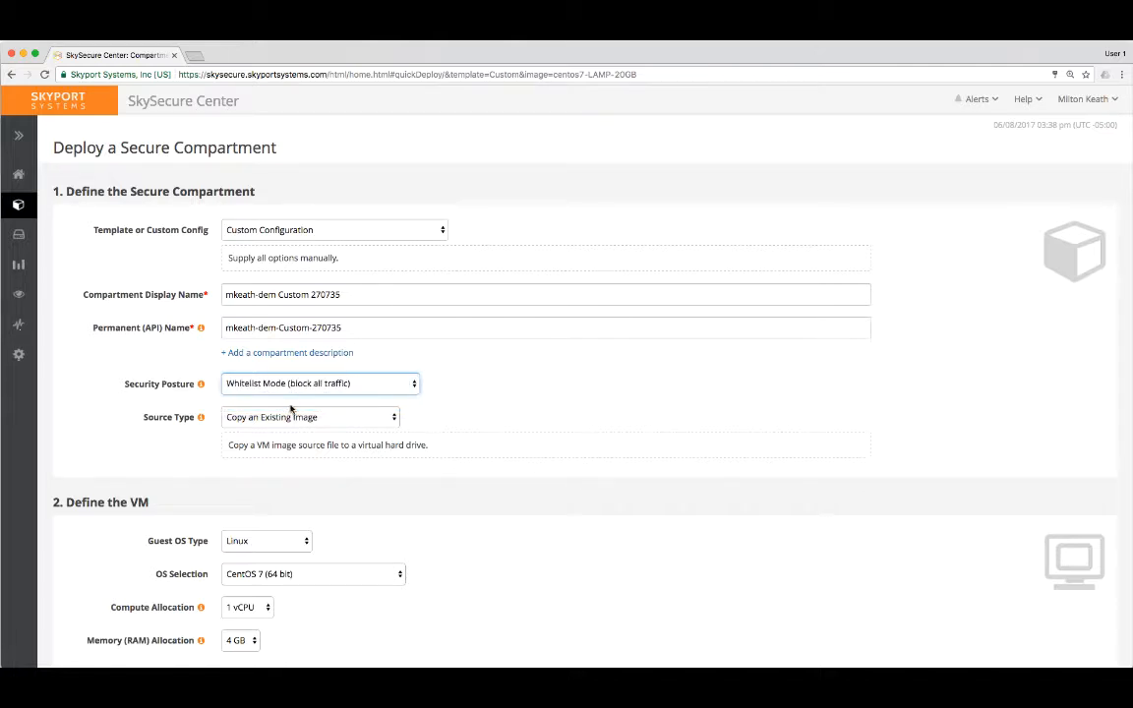
pyautogui.click(281, 420)
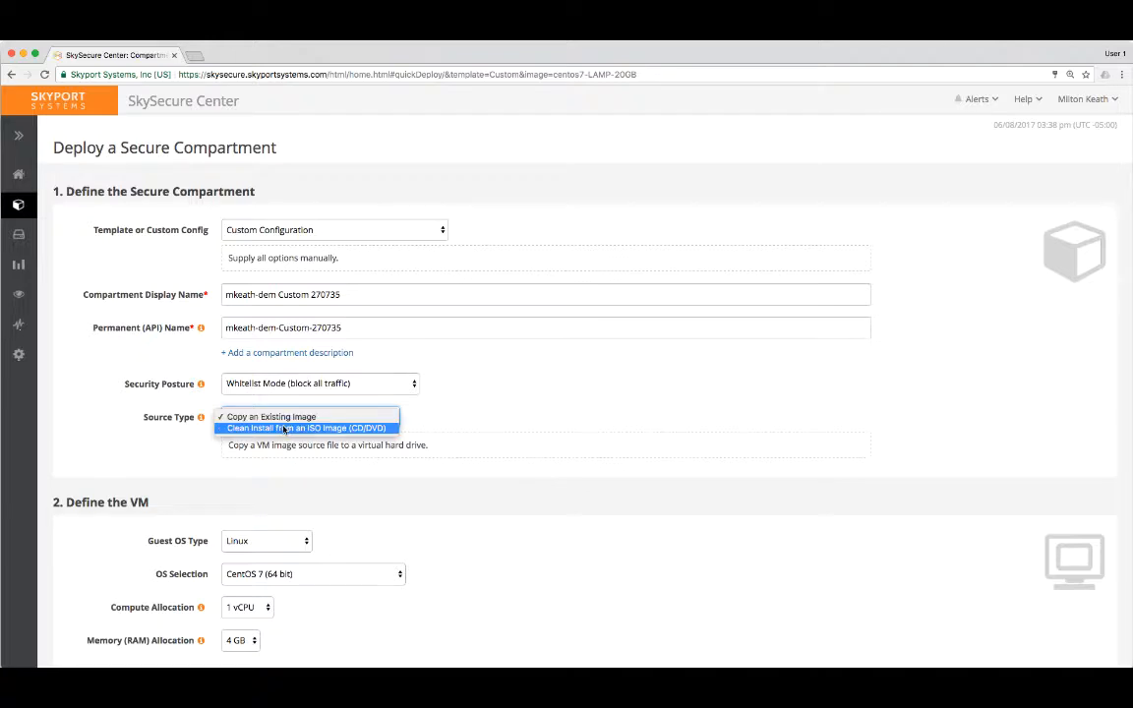
pyautogui.click(276, 481)
# Set the VM's guest OS type to Microsoft Windows and the OS selection to Windows Server 2016.
pyautogui.click(290, 540)
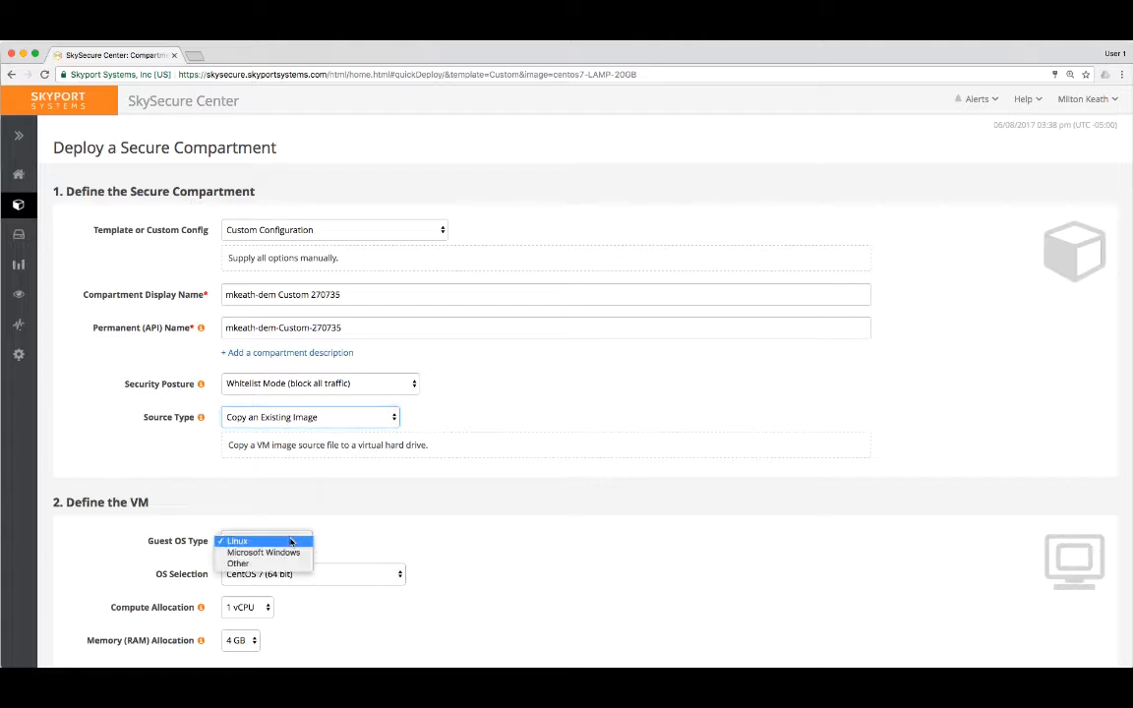
pyautogui.click(277, 553)
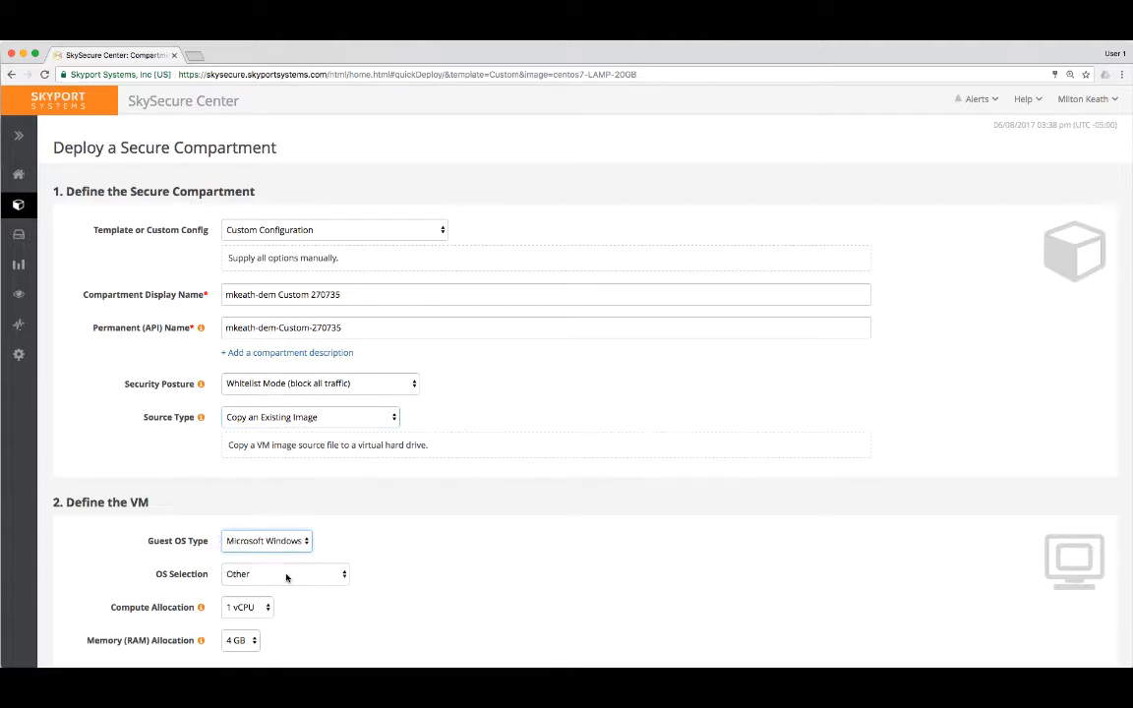
pyautogui.click(287, 576)
pyautogui.click(287, 548)
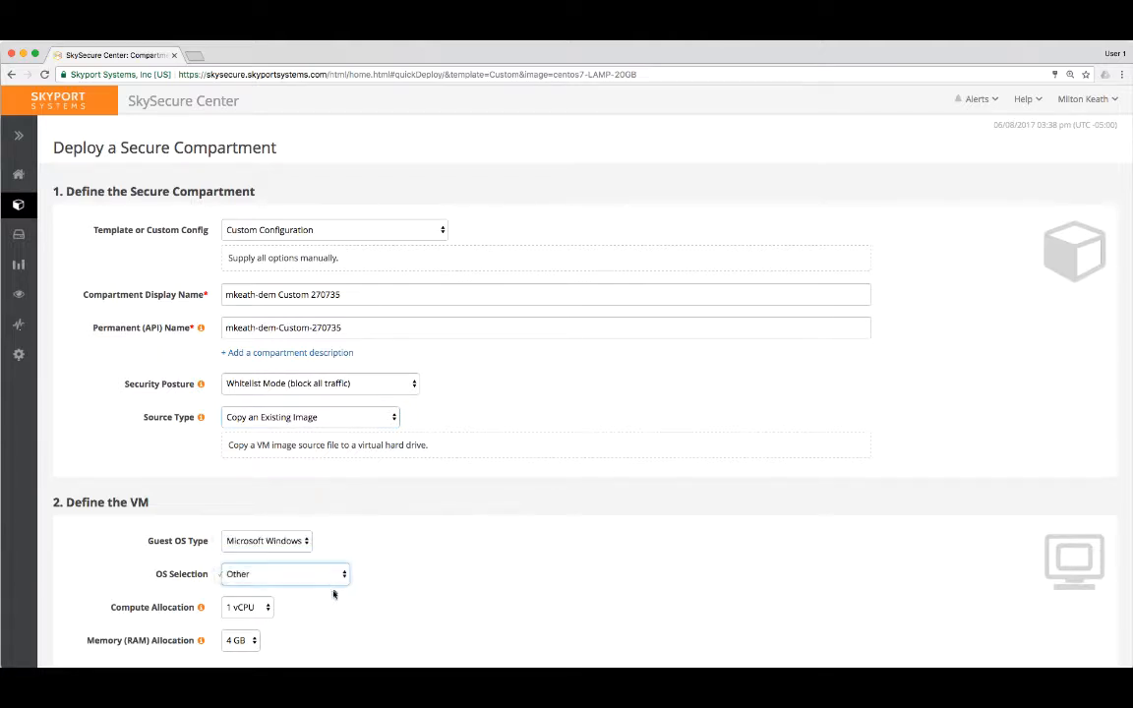
# Allocate 8 vCPUs and 16 GB of memory to the VM.
pyautogui.click(260, 610)
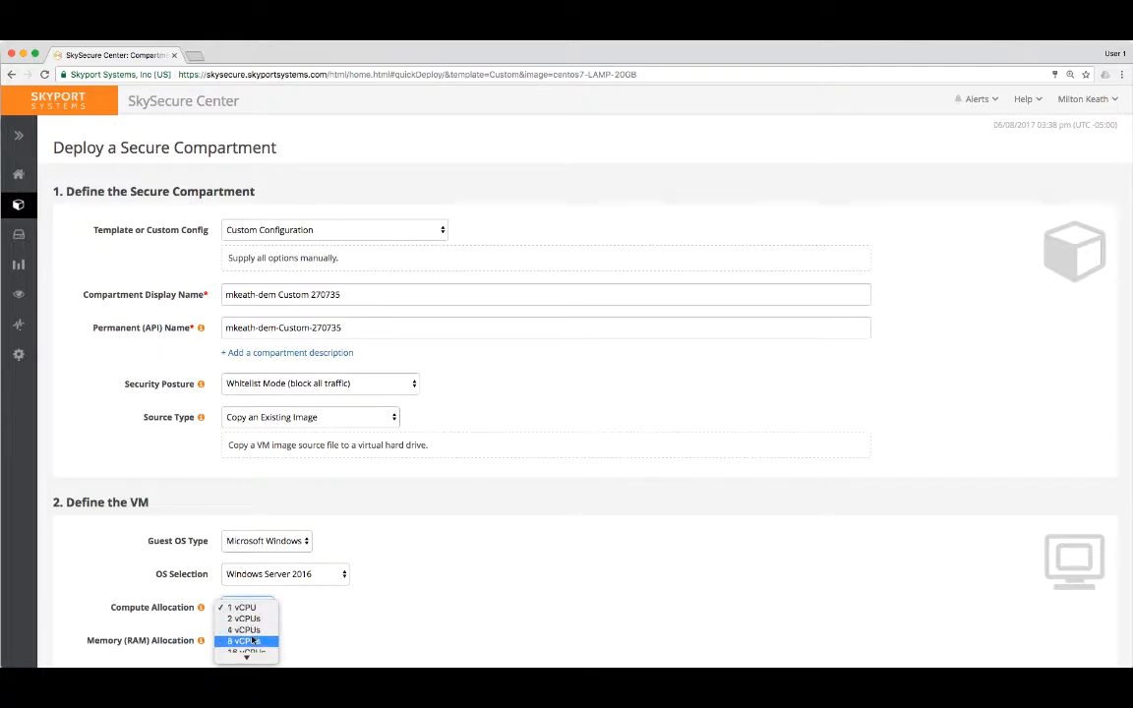
pyautogui.click(252, 643)
pyautogui.click(245, 641)
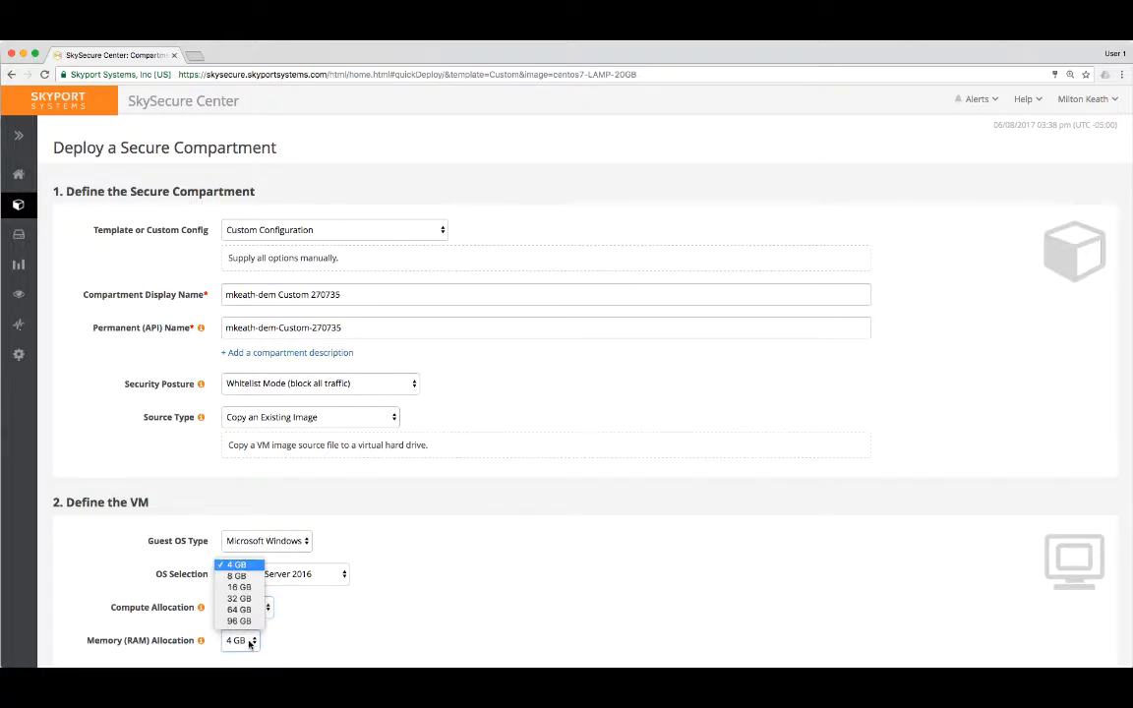
pyautogui.click(239, 588)
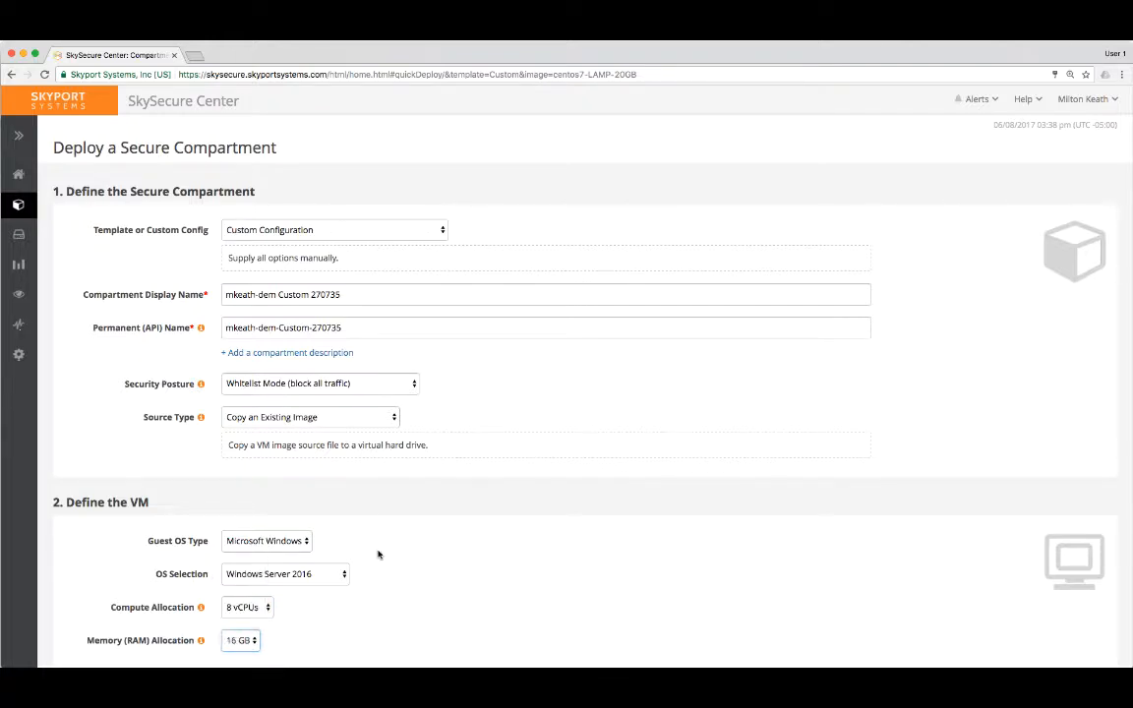
# Choose to create a new image data store for the virtual hard drive.
pyautogui.scroll(-2, 375, 552)
pyautogui.scroll(-4, 374, 551)
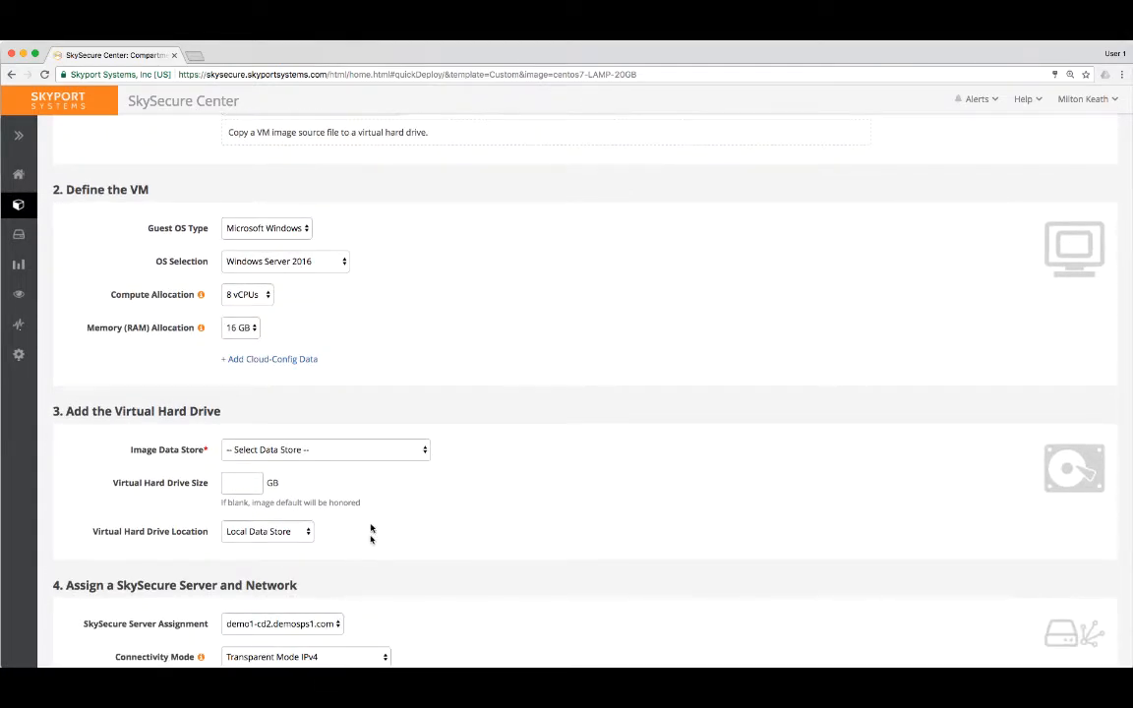
pyautogui.click(353, 454)
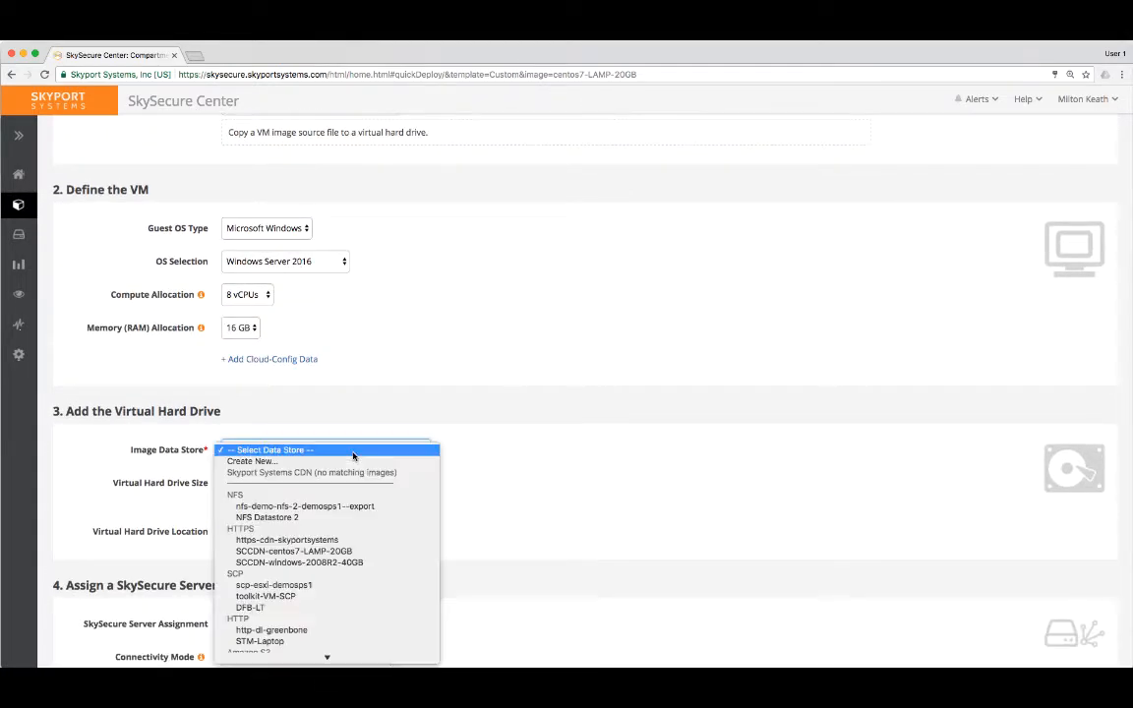
pyautogui.click(286, 462)
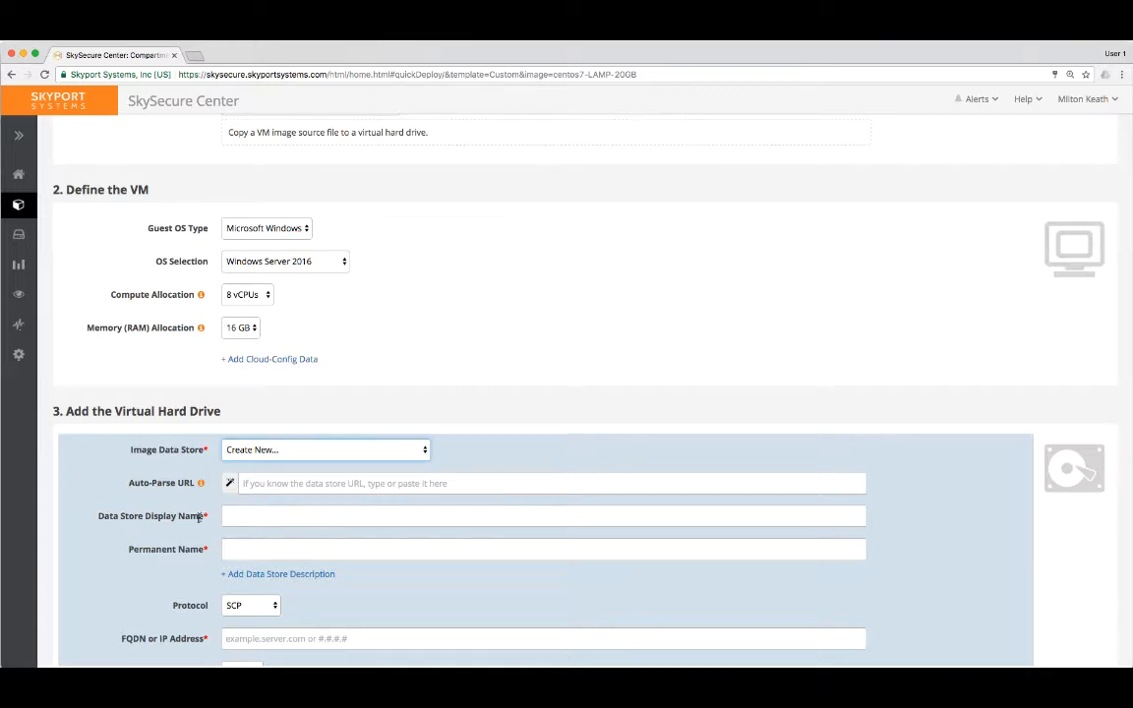
# Examine the new data store's protocol choices and its address, root path, SHA-256 checksum and source image file path fields.
pyautogui.scroll(-2, 204, 541)
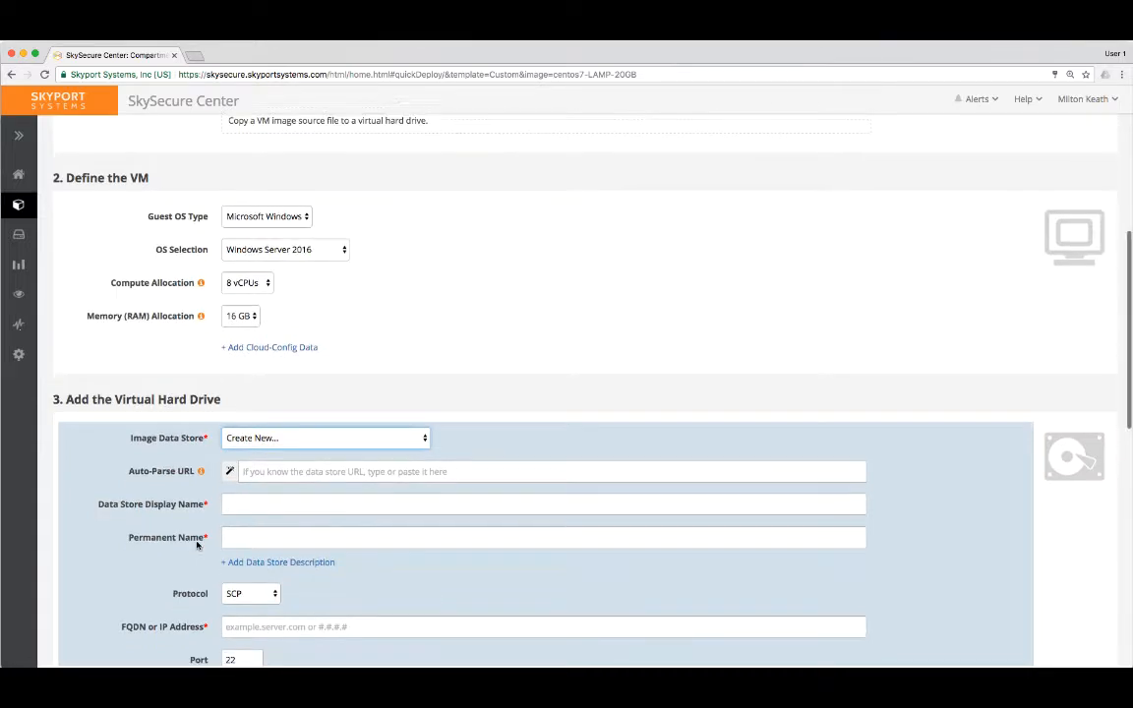
pyautogui.click(274, 545)
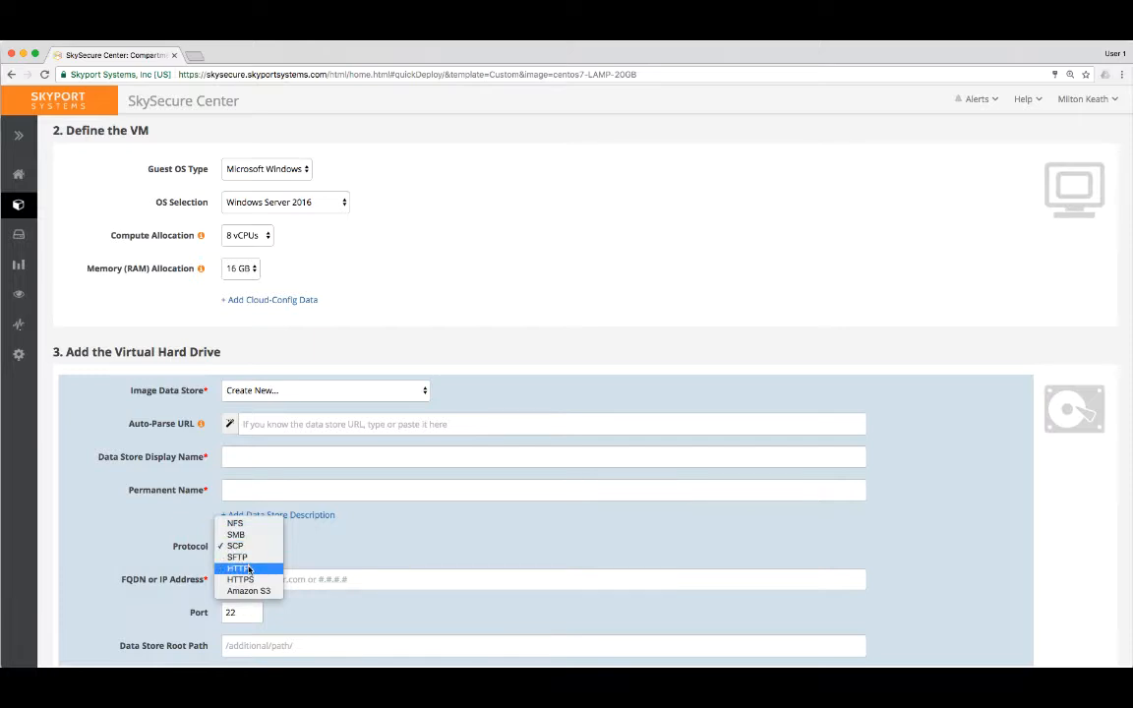
pyautogui.click(314, 558)
pyautogui.moveTo(209, 581); pyautogui.dragTo(186, 582)
pyautogui.scroll(-3, 187, 582)
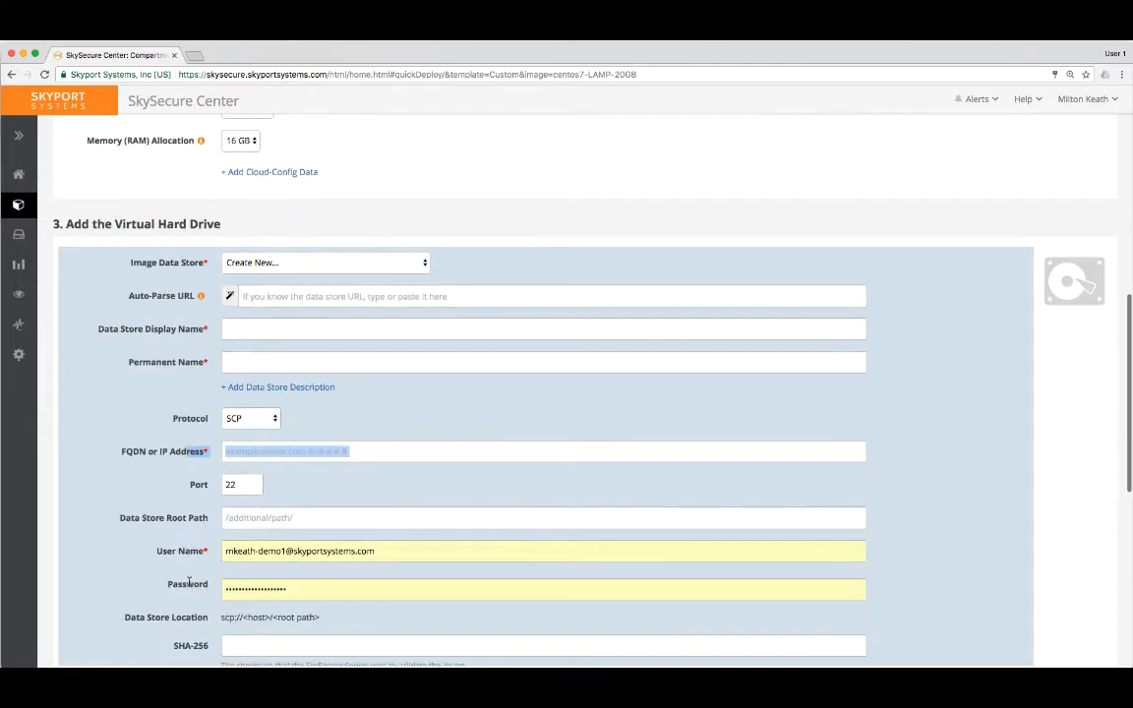
pyautogui.click(224, 519)
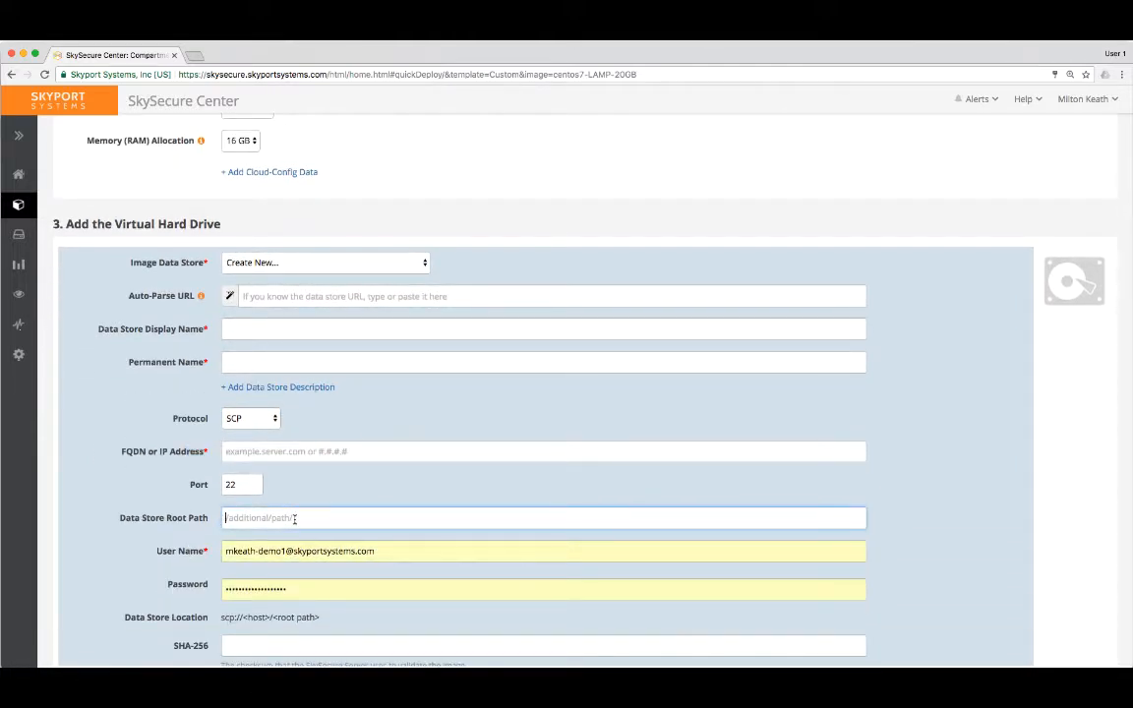
pyautogui.scroll(-1, 204, 544)
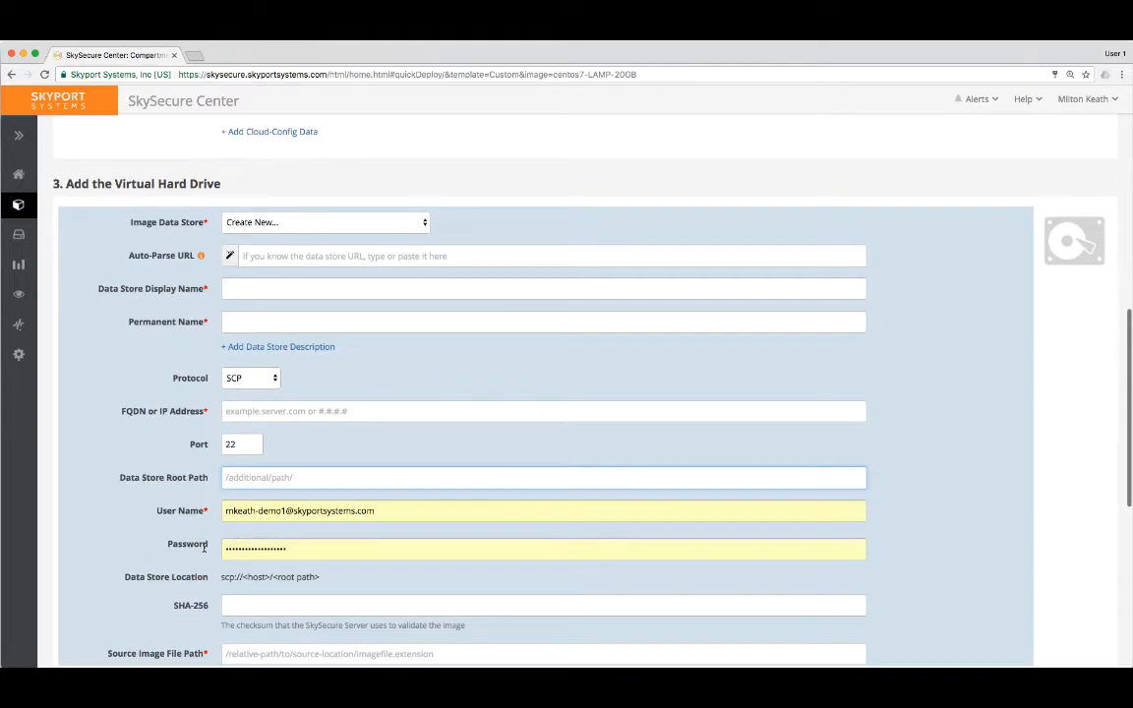
pyautogui.scroll(-1, 205, 546)
pyautogui.doubleClick(186, 558)
pyautogui.moveTo(186, 558); pyautogui.dragTo(233, 555)
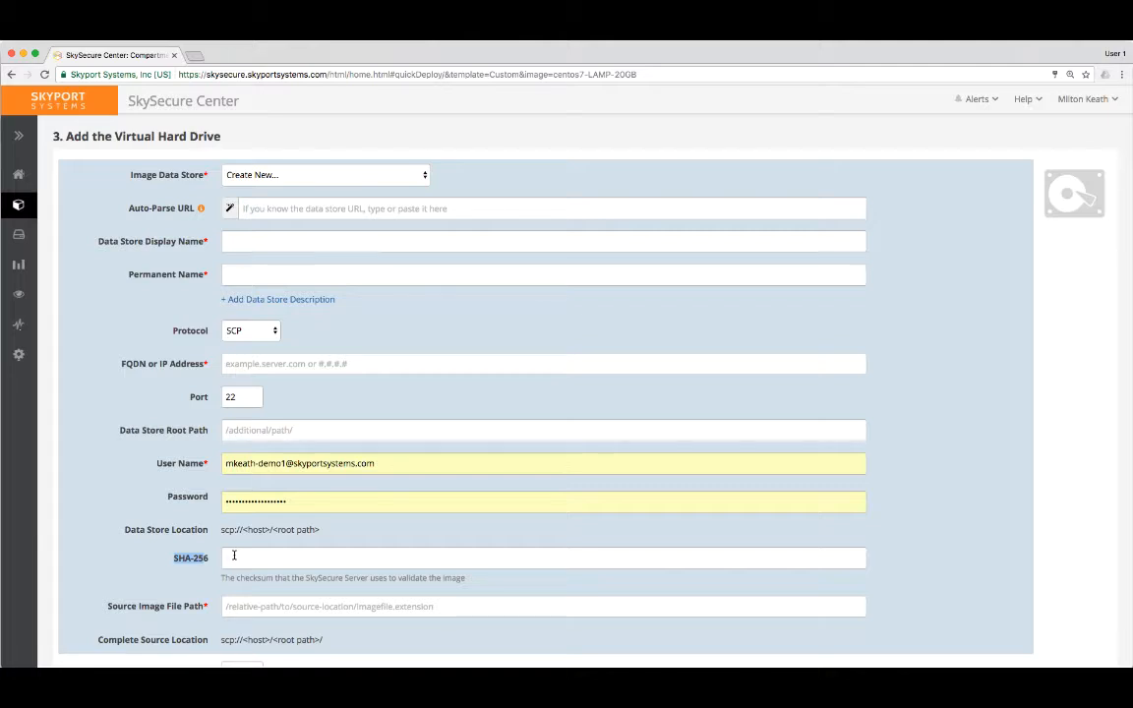
pyautogui.click(228, 605)
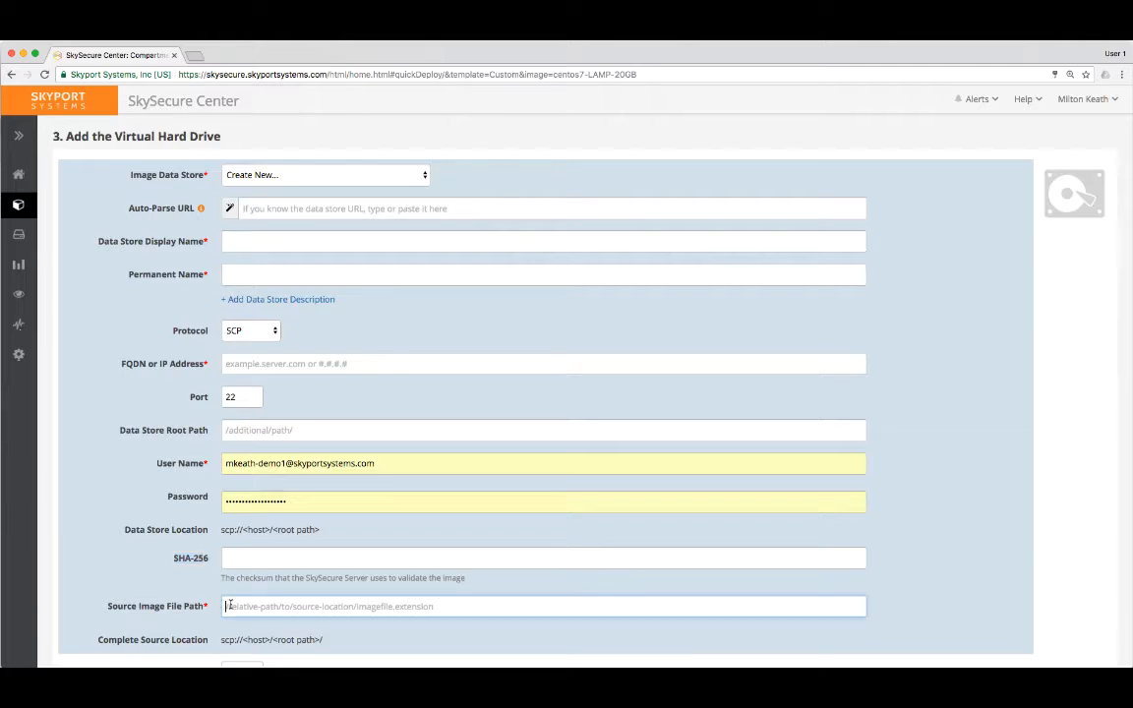
pyautogui.scroll(-5, 198, 601)
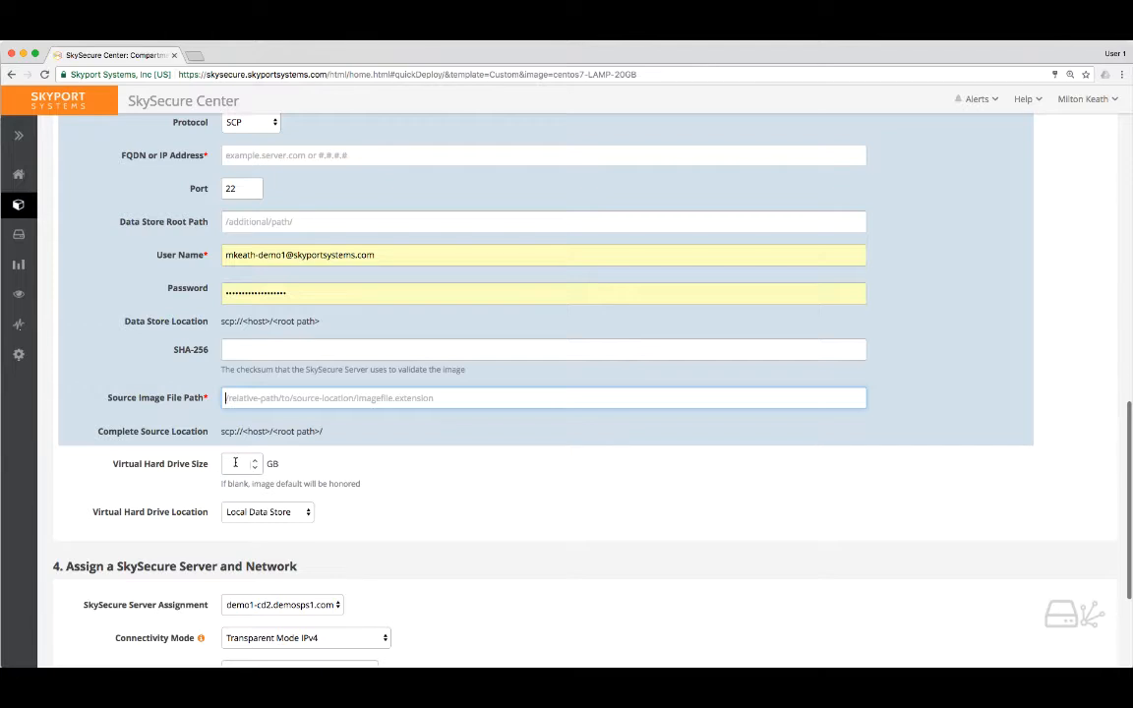
# Review the virtual hard drive location options, the SkySecure server and network assignment, and the form's save and deploy choices.
pyautogui.click(261, 512)
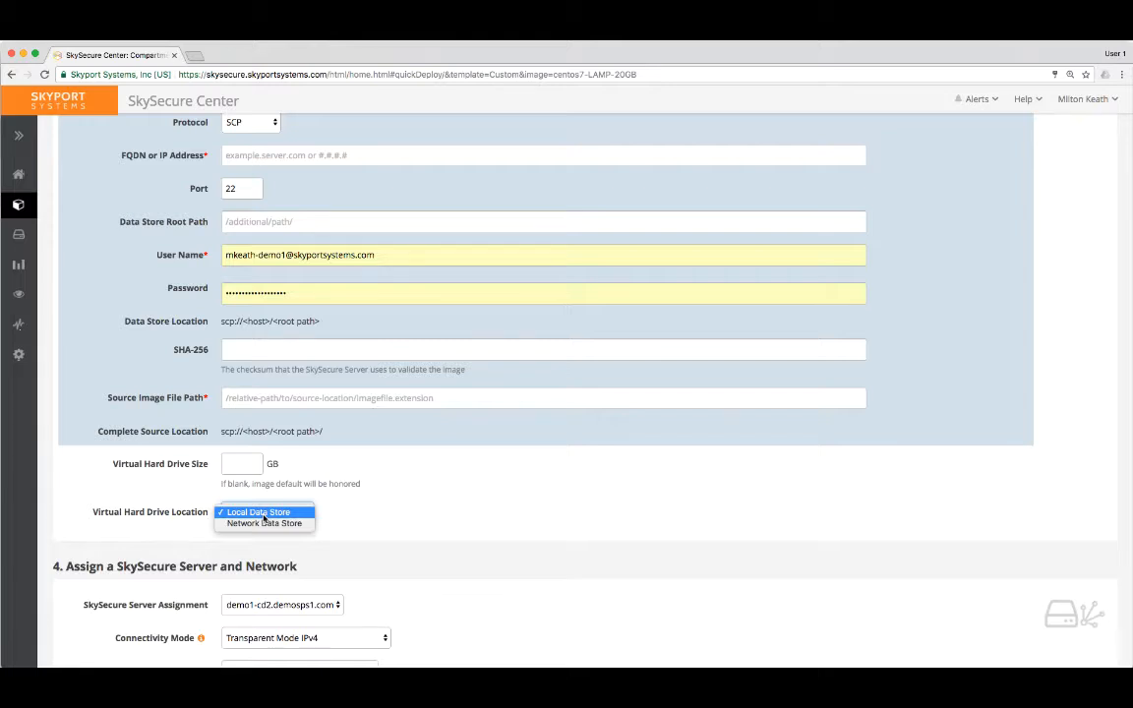
pyautogui.click(363, 529)
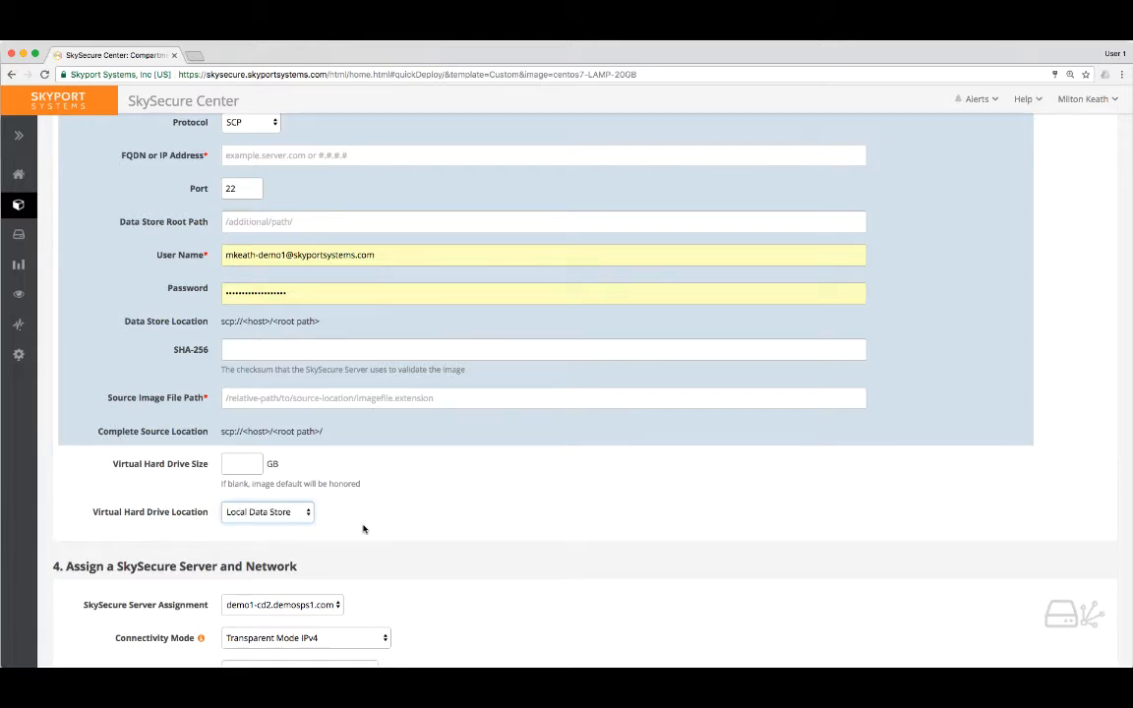
pyautogui.scroll(-2, 366, 527)
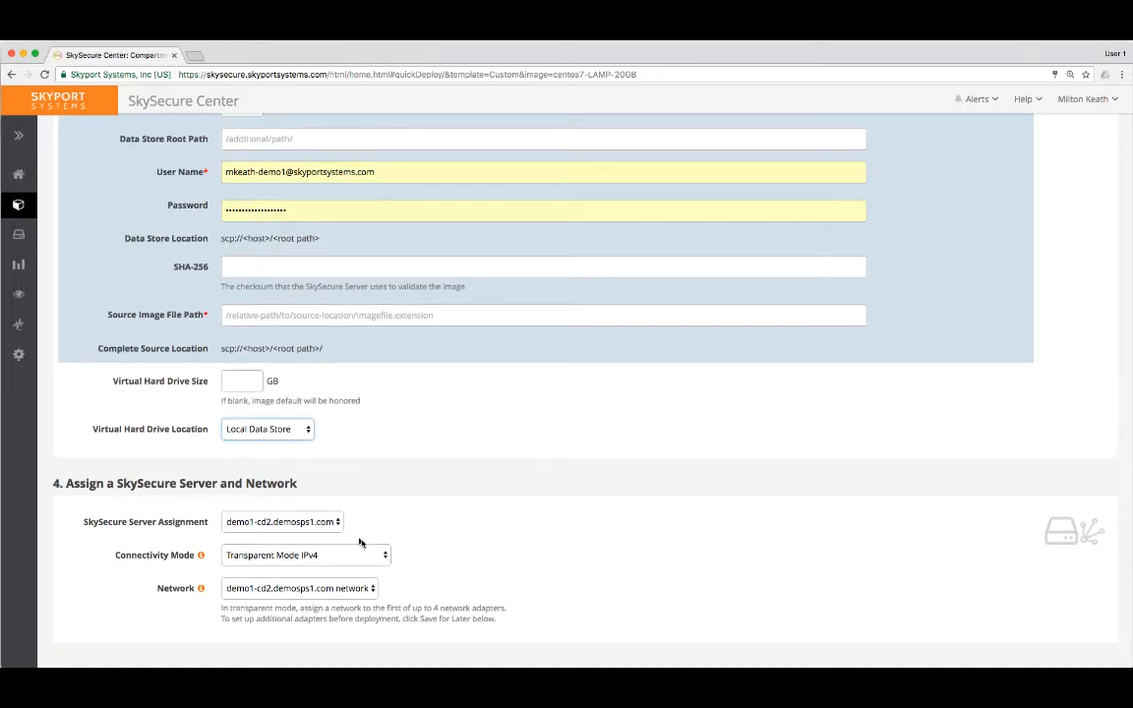
pyautogui.moveTo(201, 556)
pyautogui.scroll(-2, 663, 556)
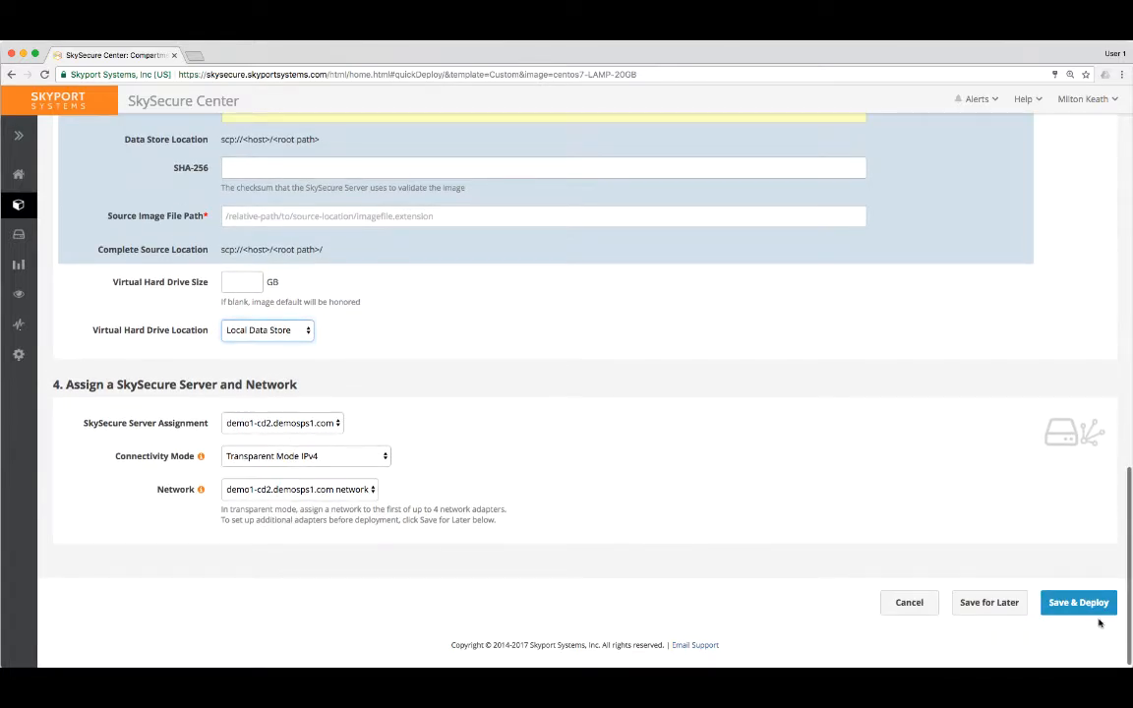
# Open the W2k12r2-AD-DC01 compartment from the Libraries page and examine its security posture and its server and client roles.
pyautogui.click(16, 204)
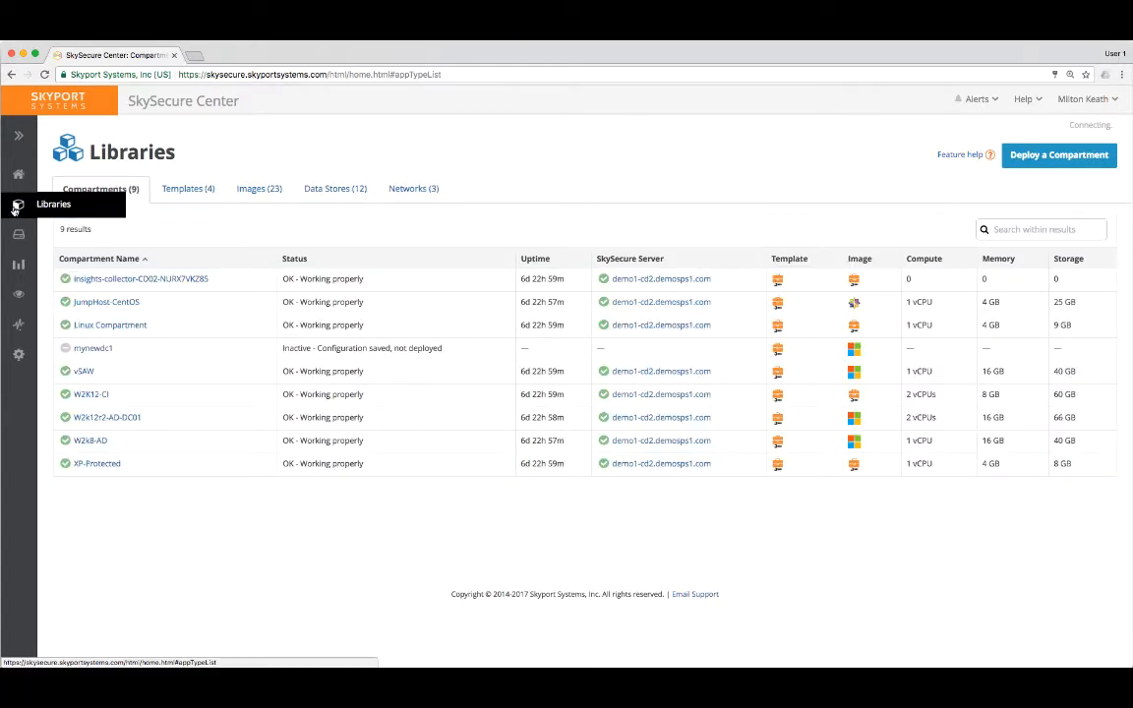
pyautogui.click(107, 418)
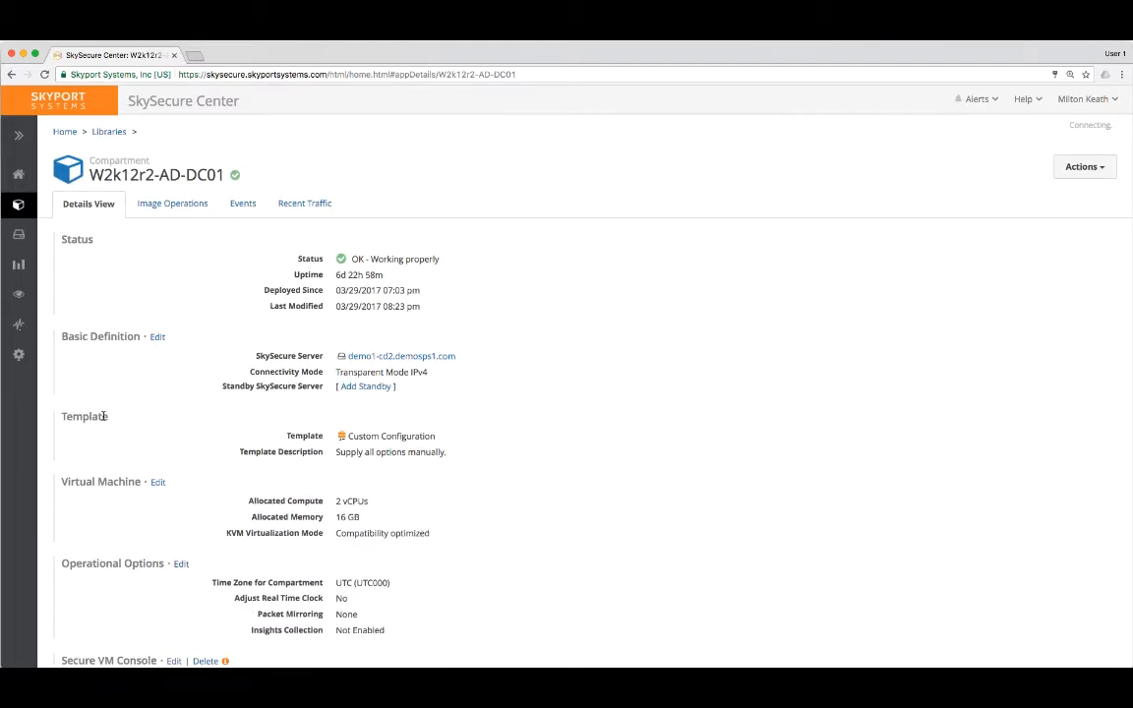
pyautogui.scroll(-10, 103, 417)
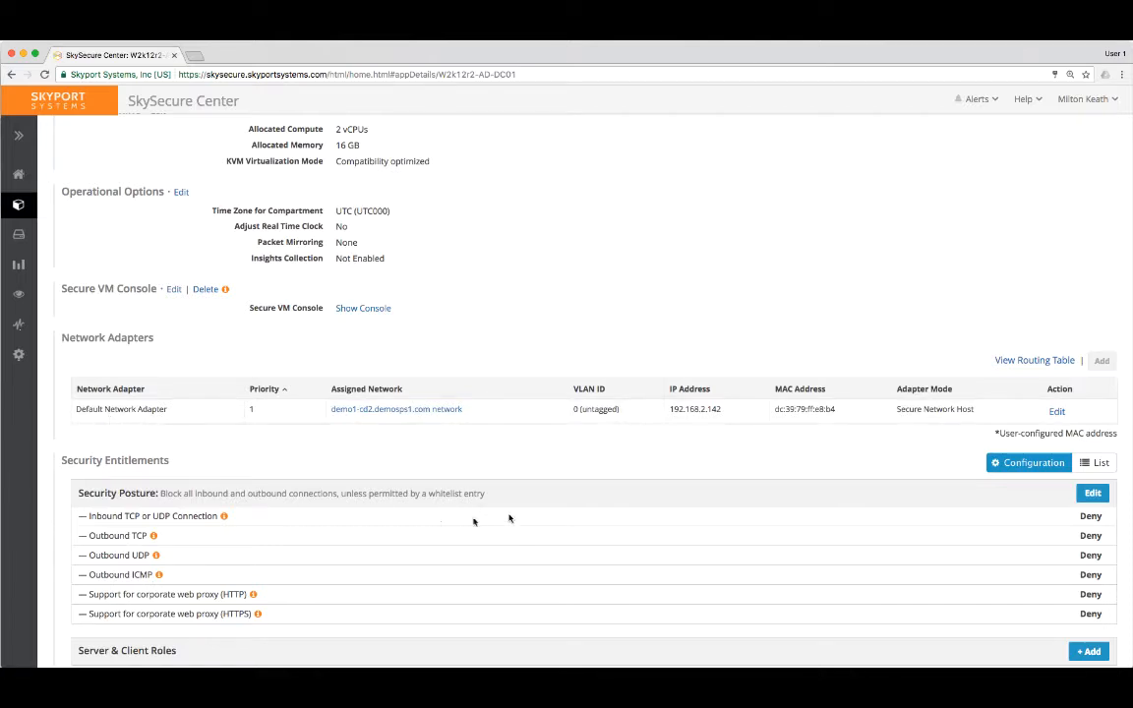
pyautogui.moveTo(429, 494); pyautogui.dragTo(485, 493)
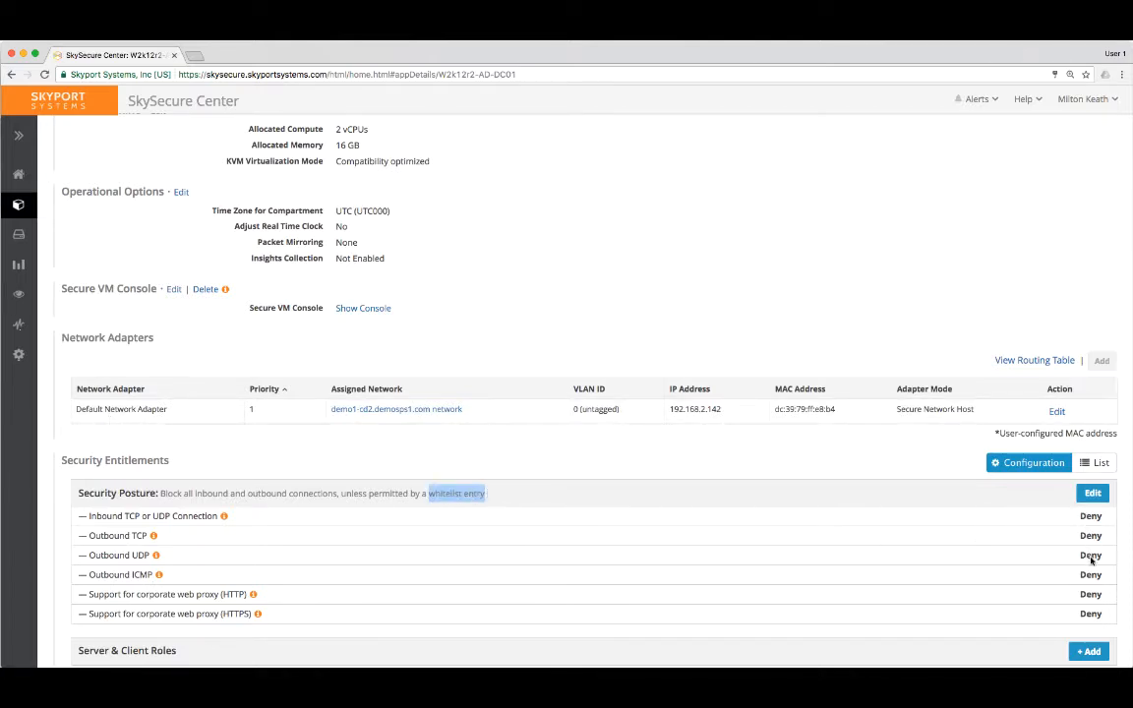
pyautogui.scroll(-3, 1046, 573)
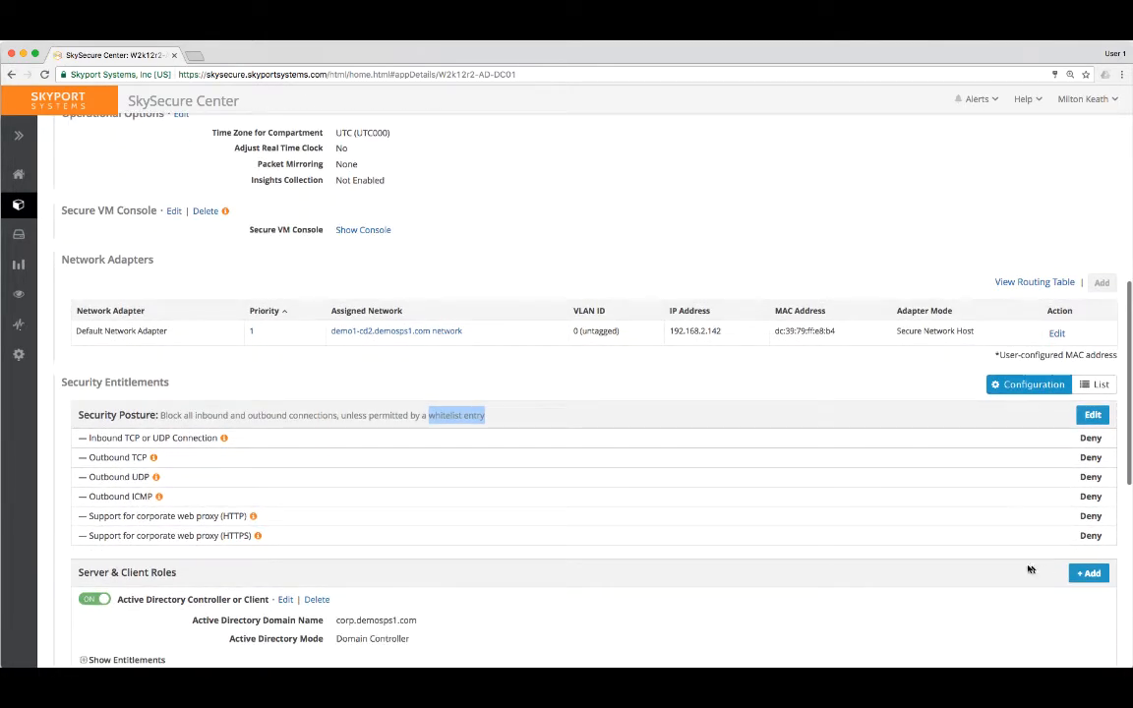
pyautogui.scroll(-3, 1001, 564)
pyautogui.scroll(-4, 1001, 564)
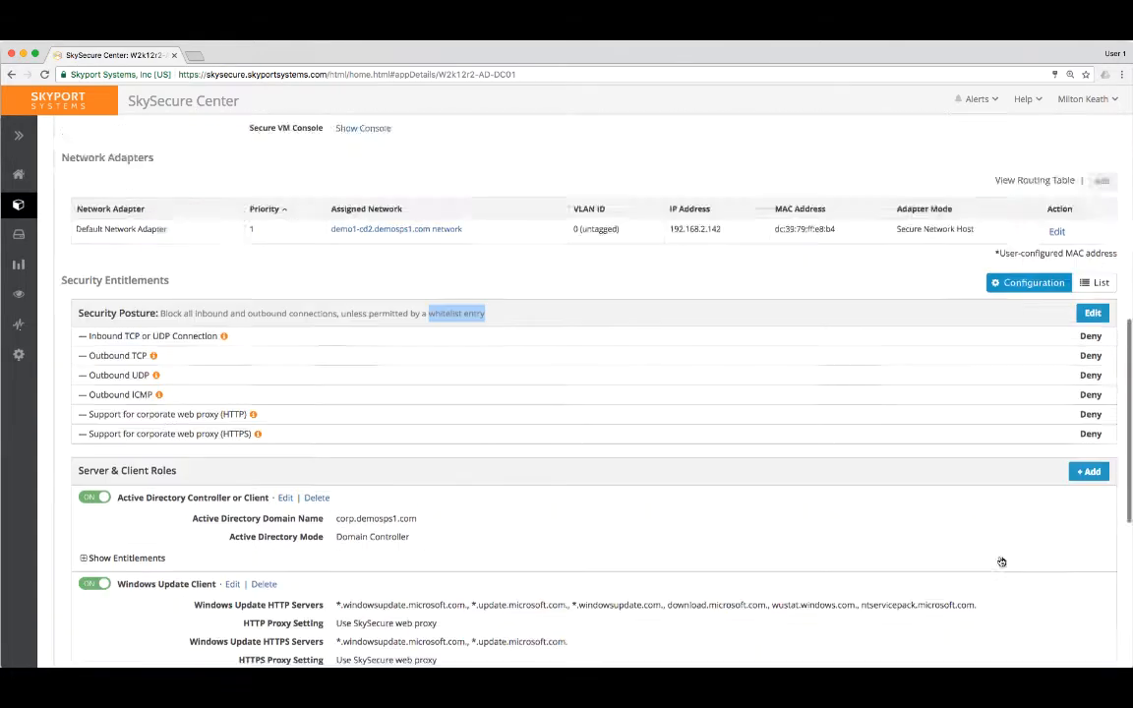
pyautogui.scroll(4, 997, 558)
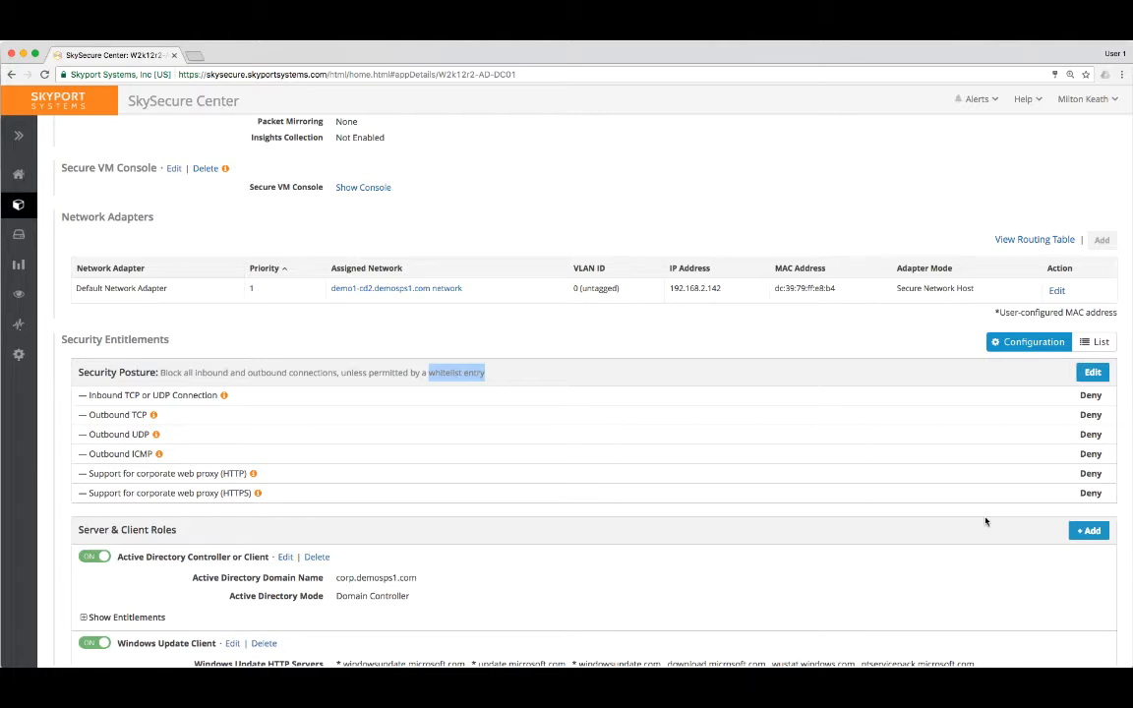
# Review the server and client roles available to add to the compartment, and leave without adding one.
pyautogui.click(1092, 531)
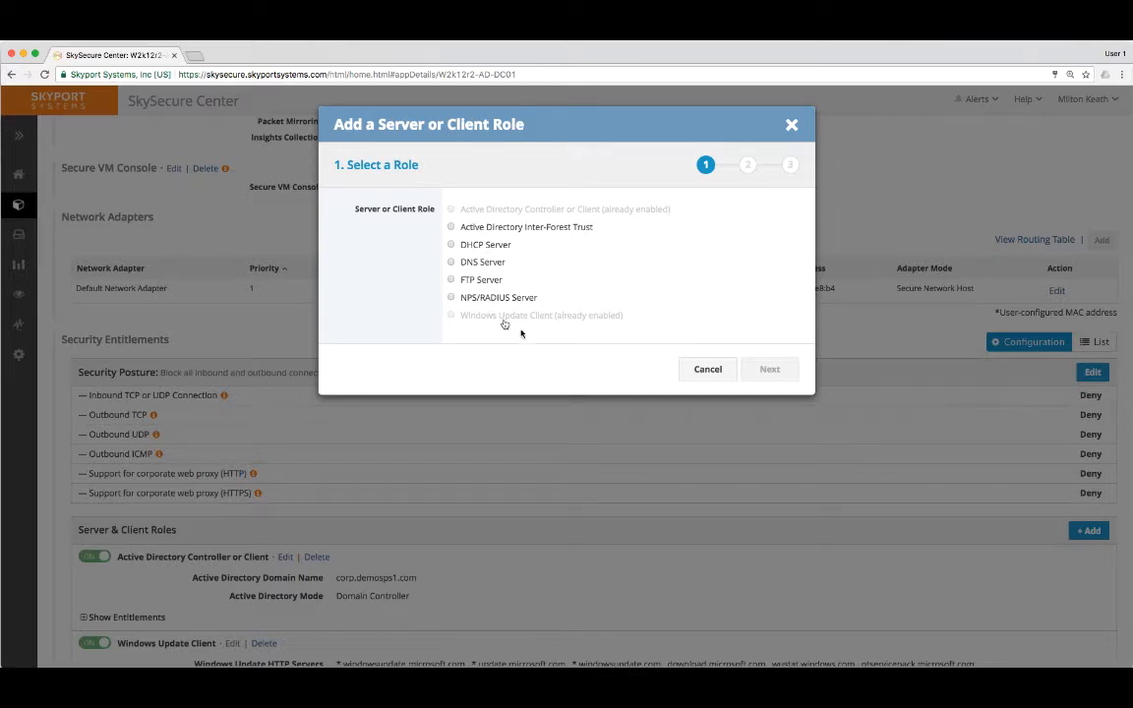
pyautogui.click(699, 370)
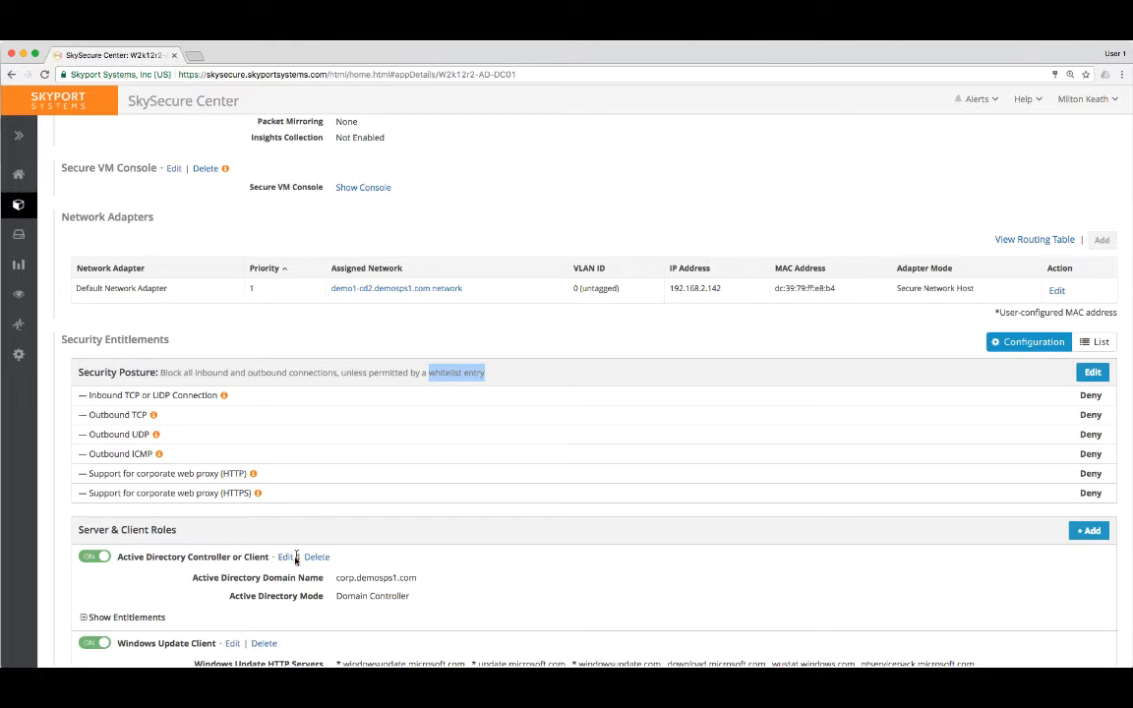
# Open the Active Directory Controller or Client role for editing, show its advanced settings and continue to its list of entitlements.
pyautogui.click(284, 557)
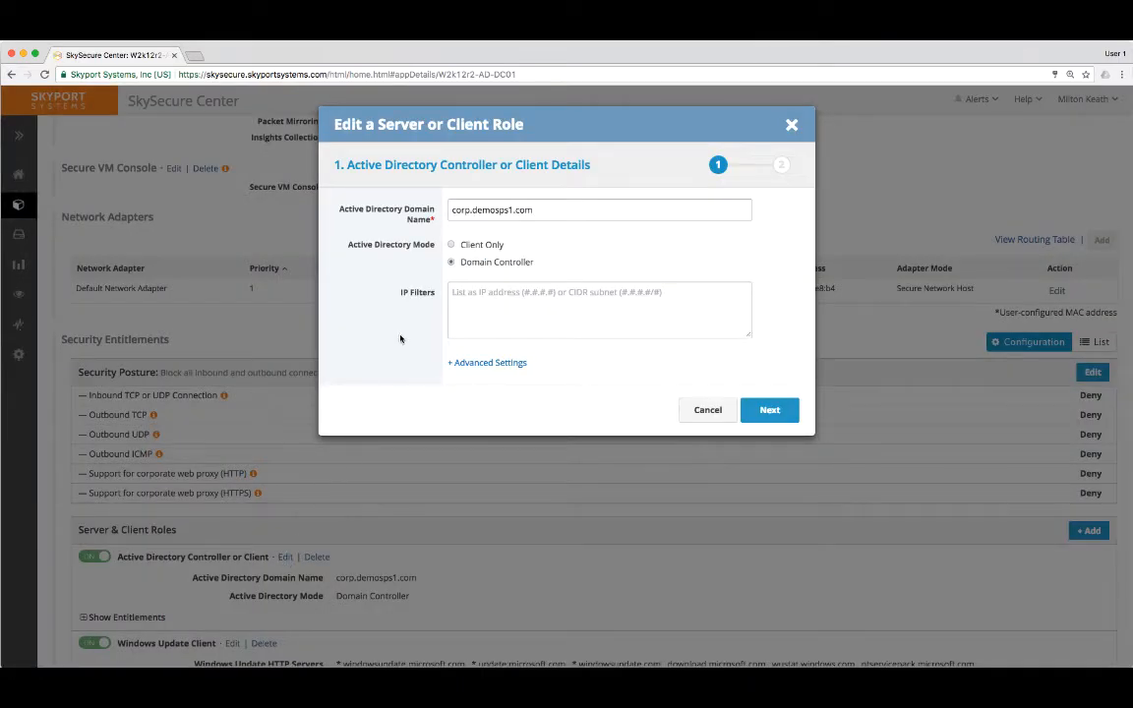
pyautogui.click(548, 211)
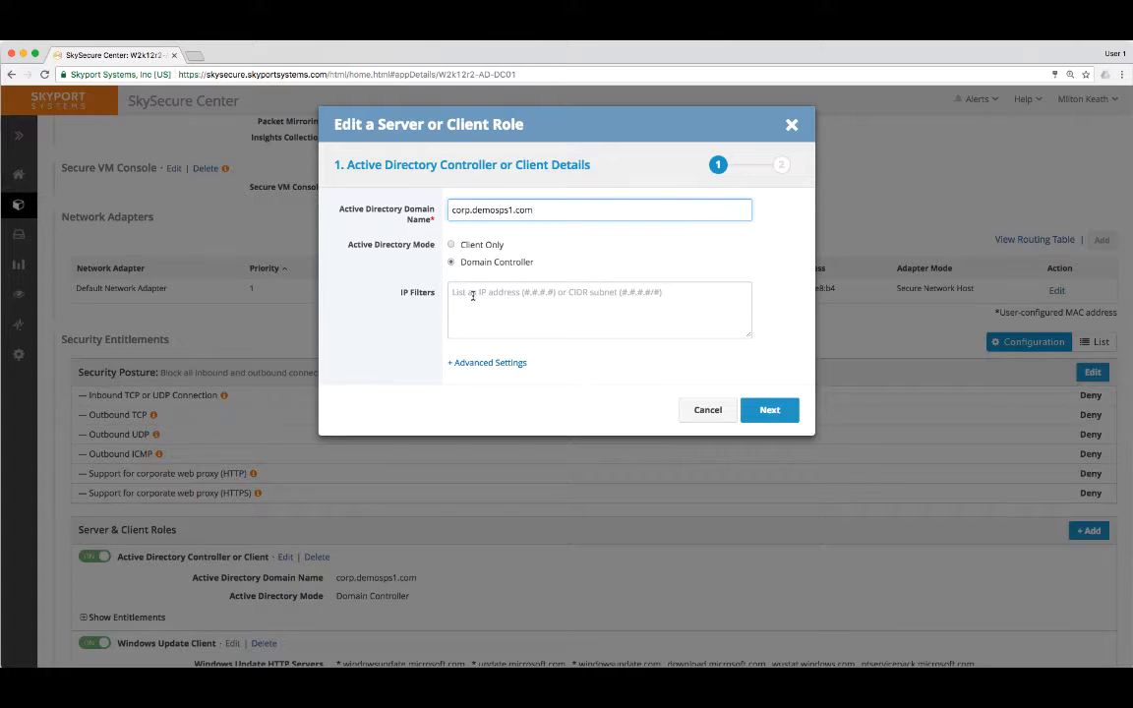
pyautogui.click(453, 362)
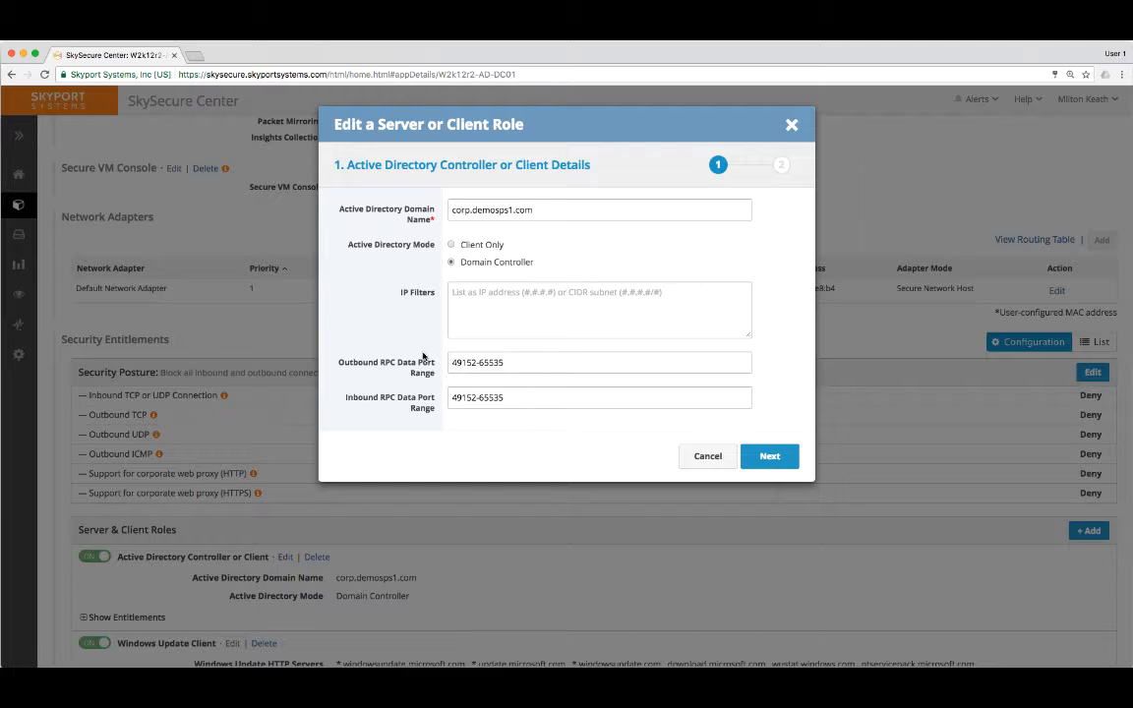
pyautogui.click(773, 465)
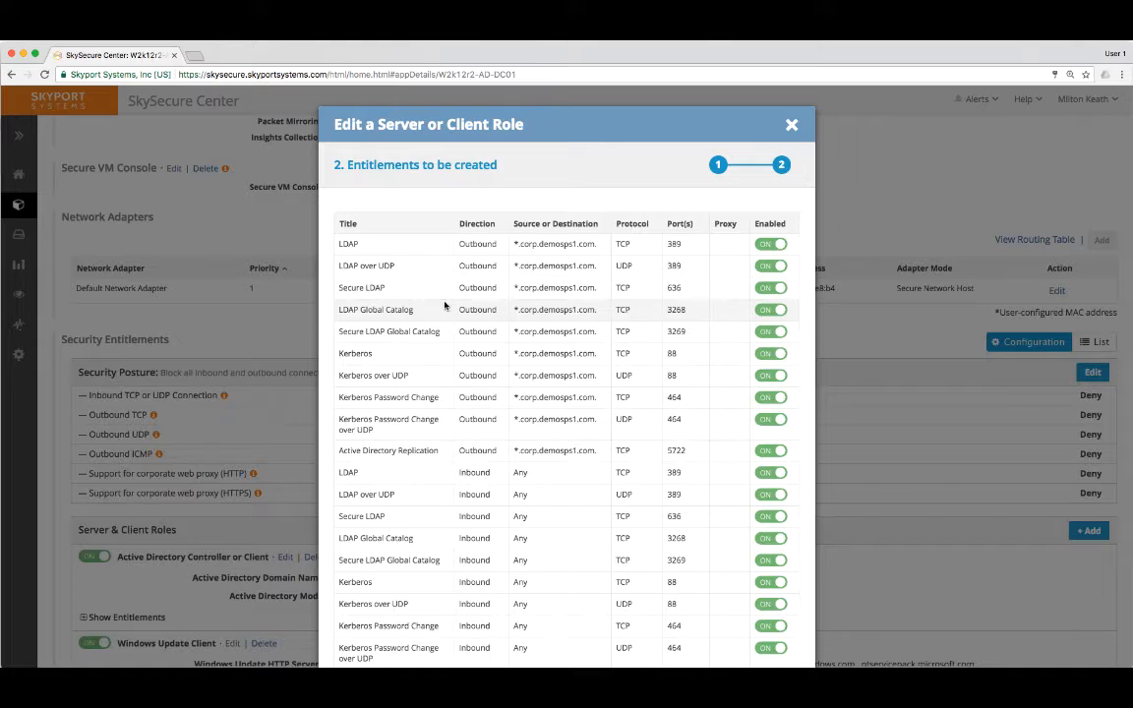
pyautogui.scroll(-3, 444, 306)
pyautogui.scroll(1, 444, 306)
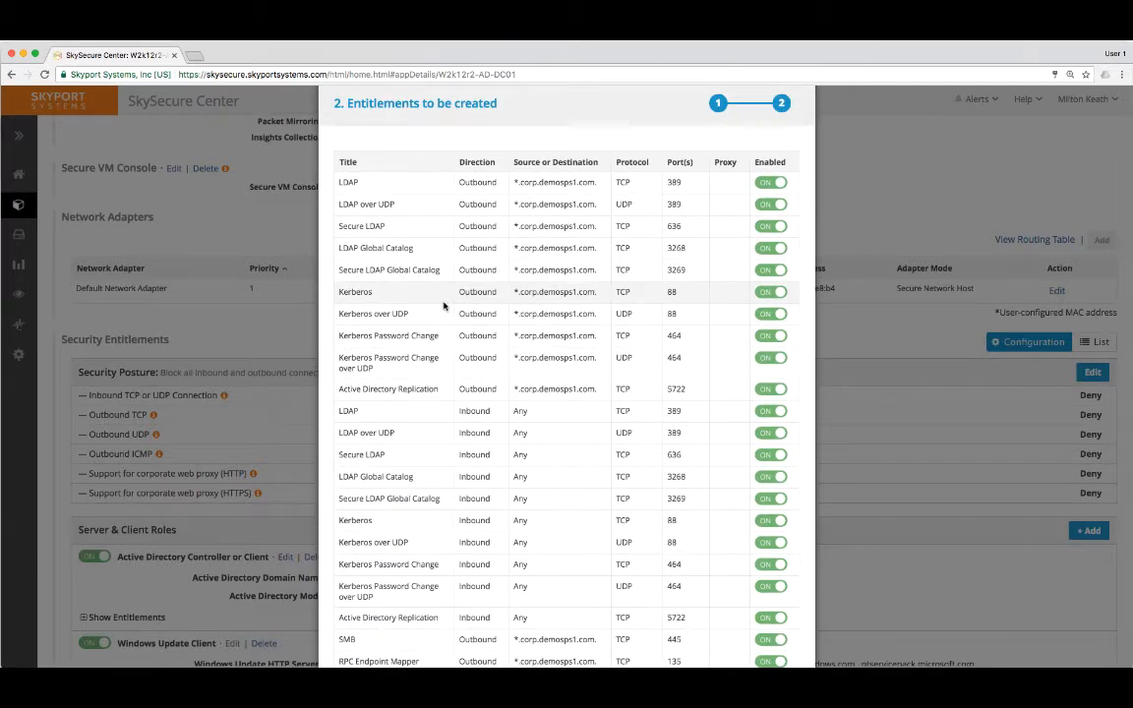
# Toggle the LDAP and LDAP over UDP entitlements, outbound and inbound, and save the Active Directory role.
pyautogui.click(771, 183)
pyautogui.click(769, 205)
pyautogui.click(767, 412)
pyautogui.click(770, 433)
pyautogui.scroll(-5, 688, 432)
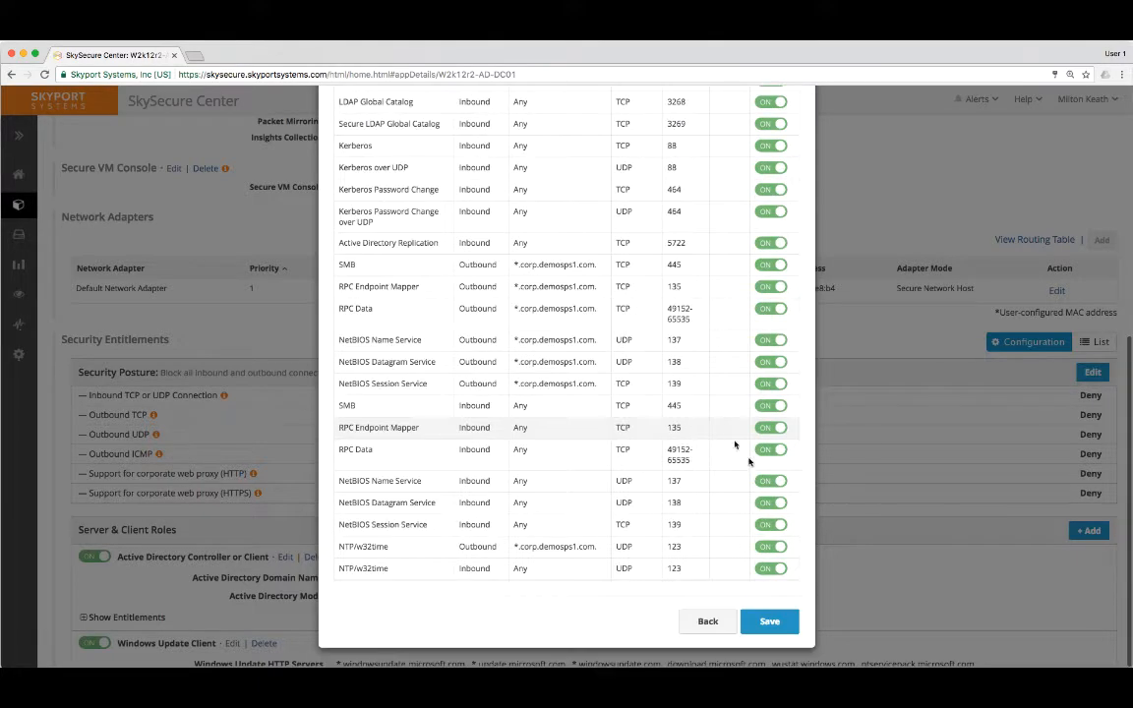
pyautogui.click(765, 622)
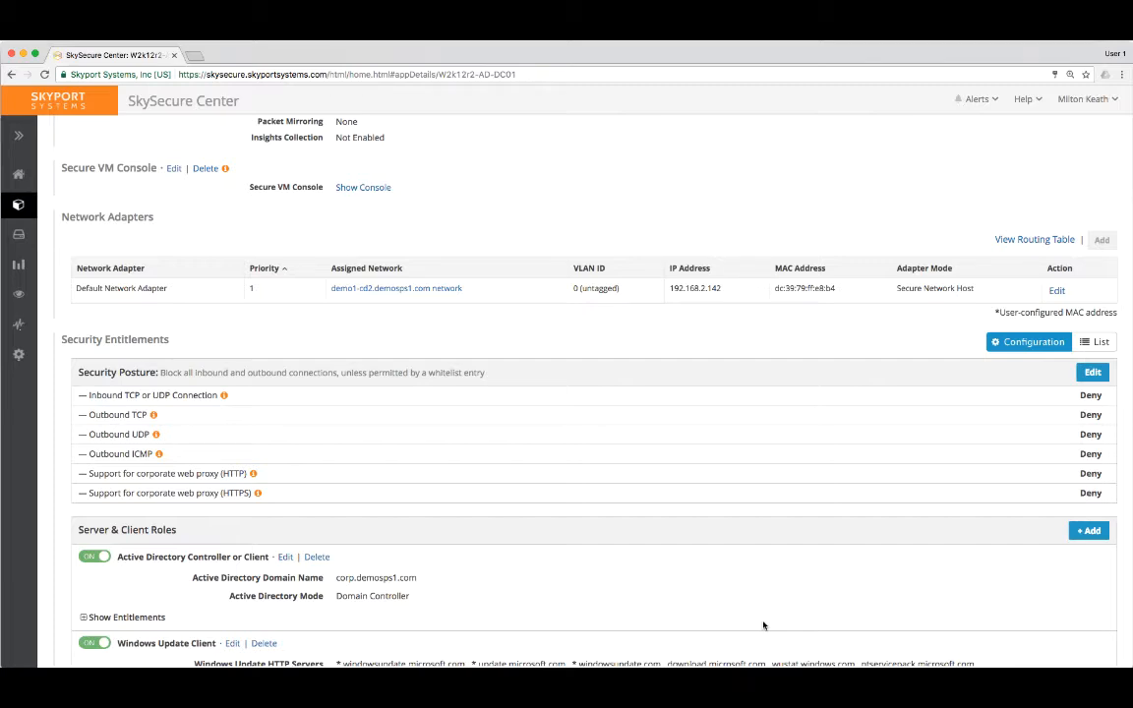
# Examine the Windows Update Client role's HTTP and HTTPS servers and proxy settings, and close it without saving.
pyautogui.scroll(-3, 769, 589)
pyautogui.scroll(-3, 763, 590)
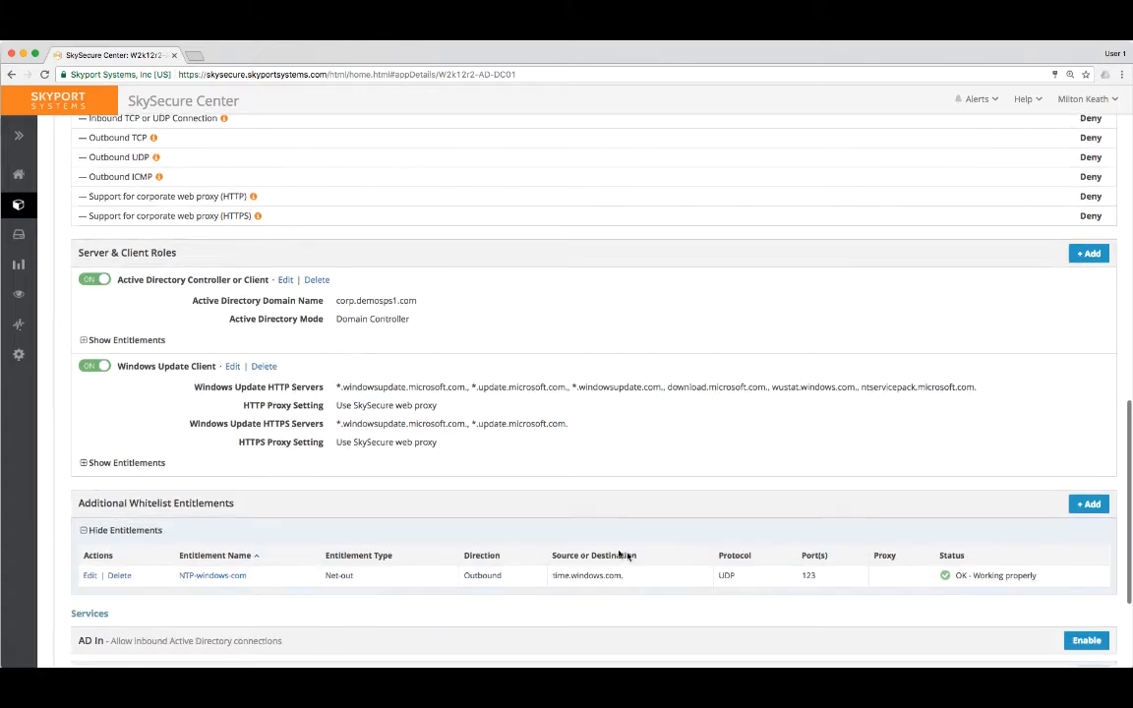
pyautogui.click(231, 366)
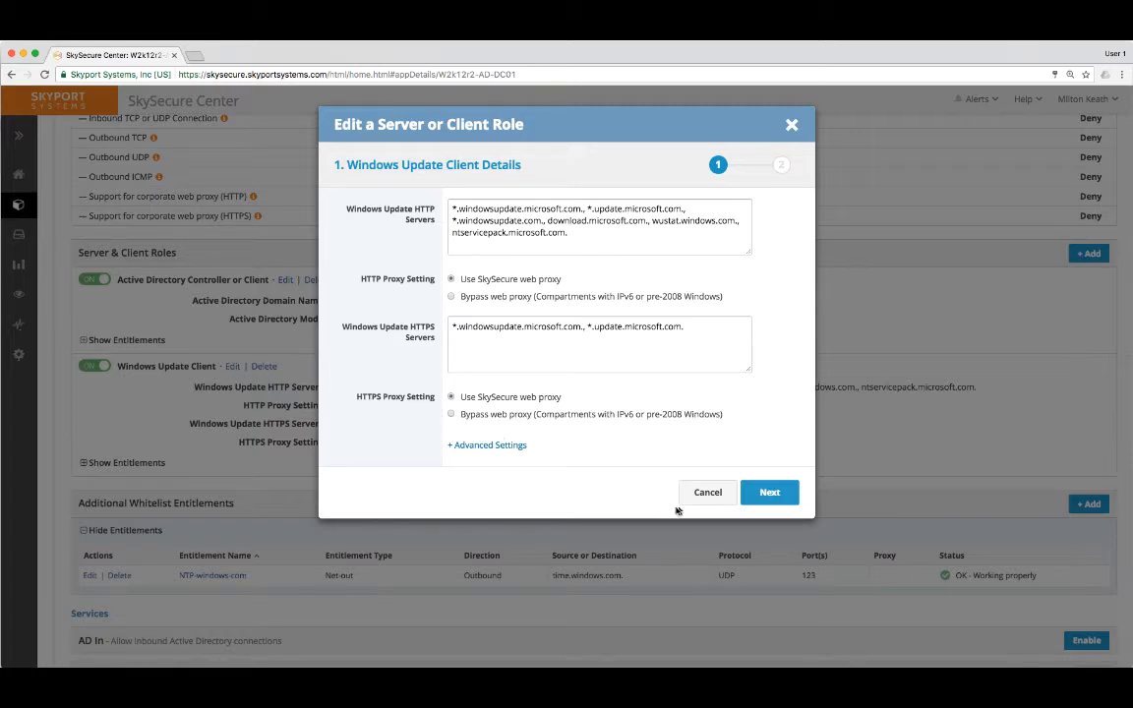
pyautogui.click(793, 125)
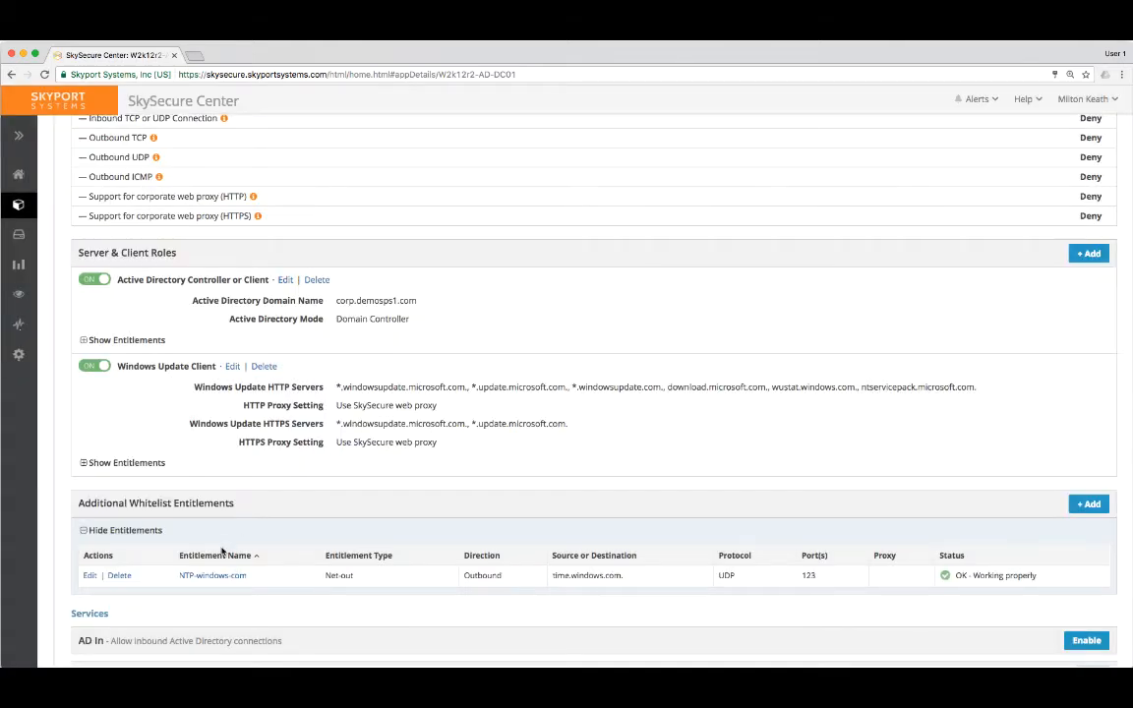
# Examine the NTP-windows-com whitelist entitlement's protocol choices, port and host address, and discard any edits.
pyautogui.click(90, 576)
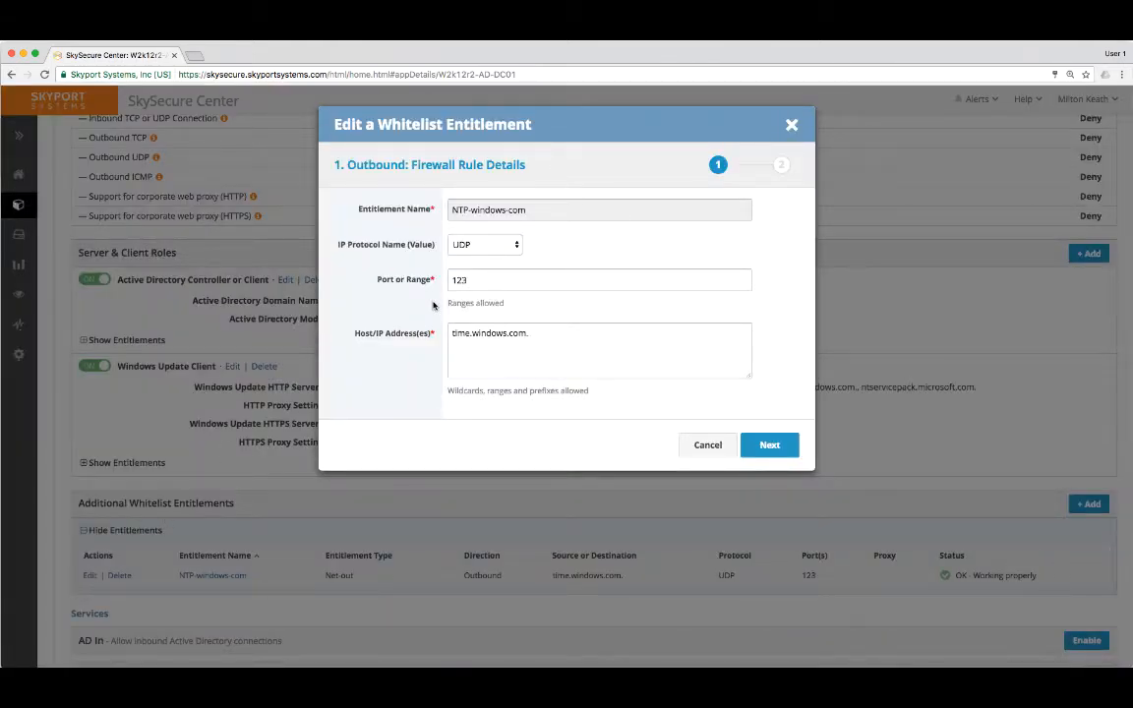
pyautogui.click(511, 248)
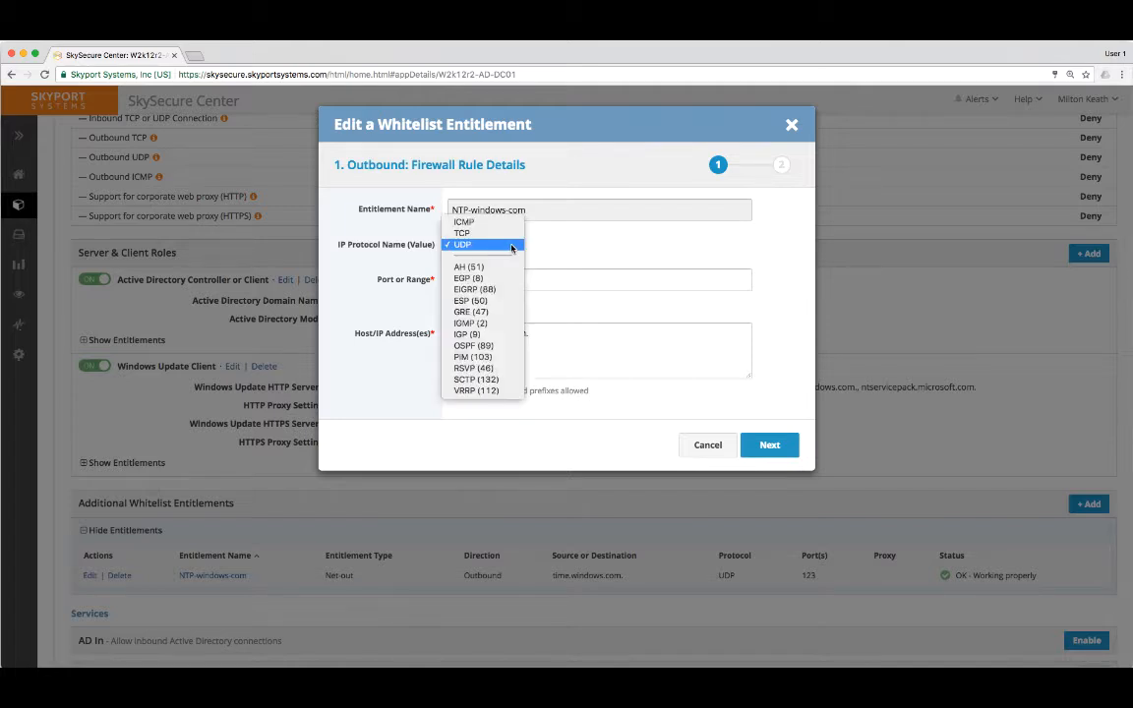
pyautogui.click(519, 246)
pyautogui.press('Tab')
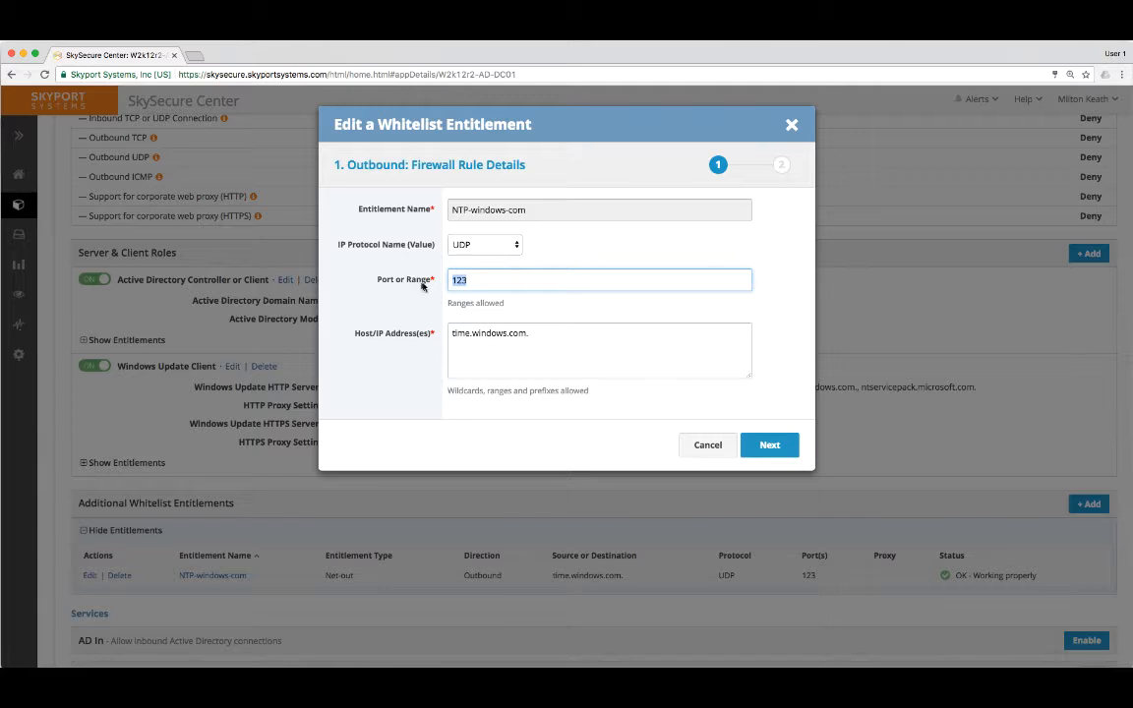
pyautogui.click(572, 342)
pyautogui.press('BackSpace')
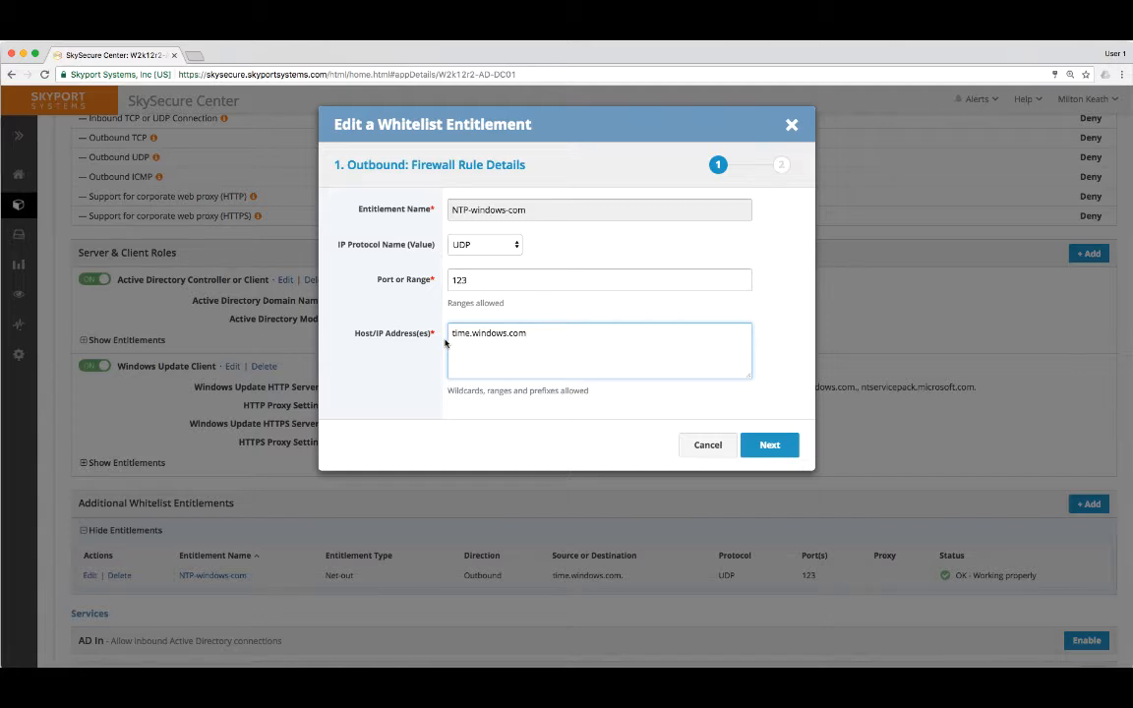
pyautogui.click(688, 445)
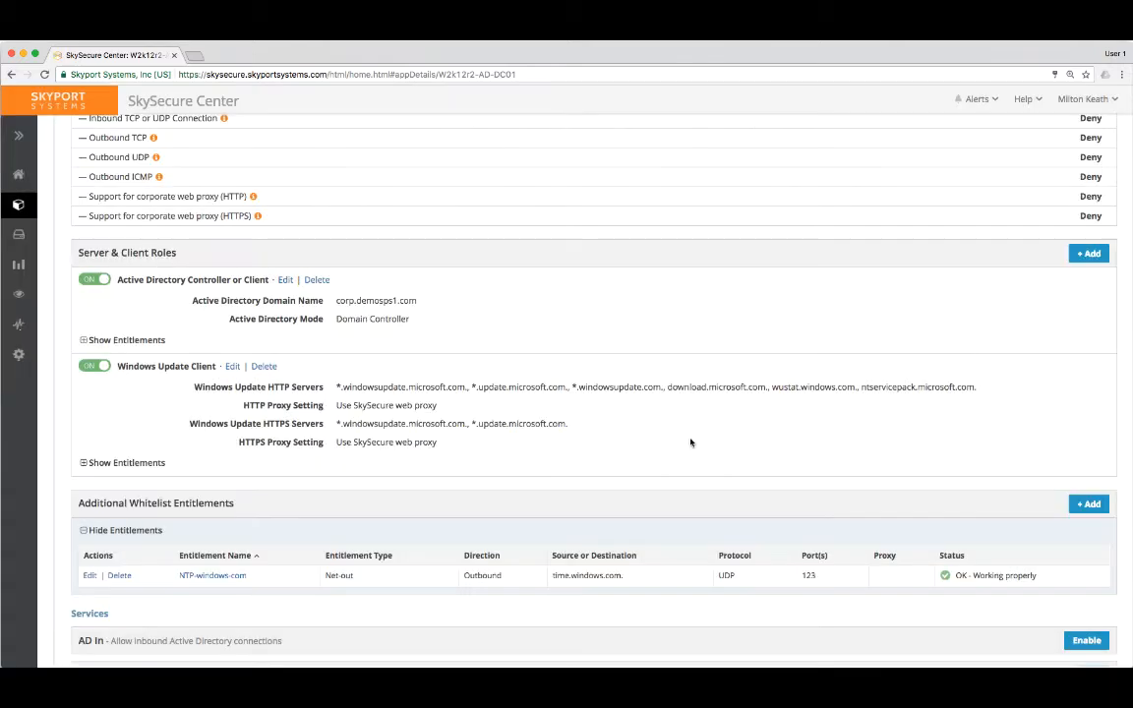
# Review the whitelist entitlement types and the source filter for inbound Remote Desktop, without adding an entitlement.
pyautogui.click(1088, 504)
pyautogui.click(478, 261)
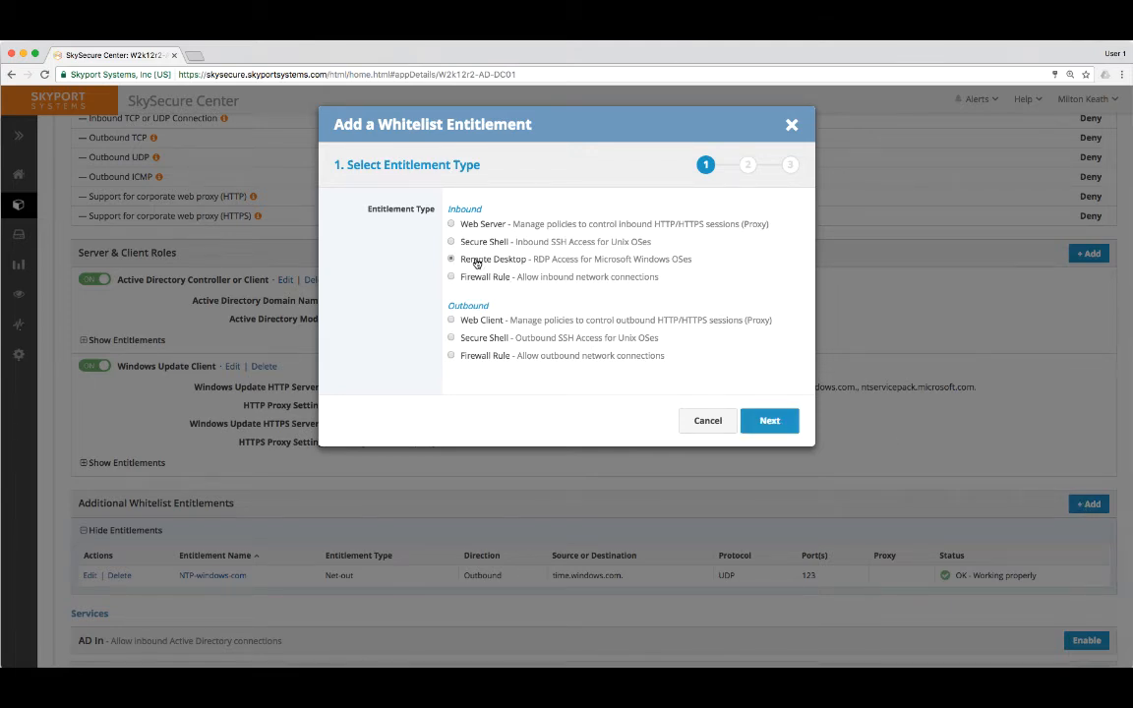
pyautogui.click(790, 429)
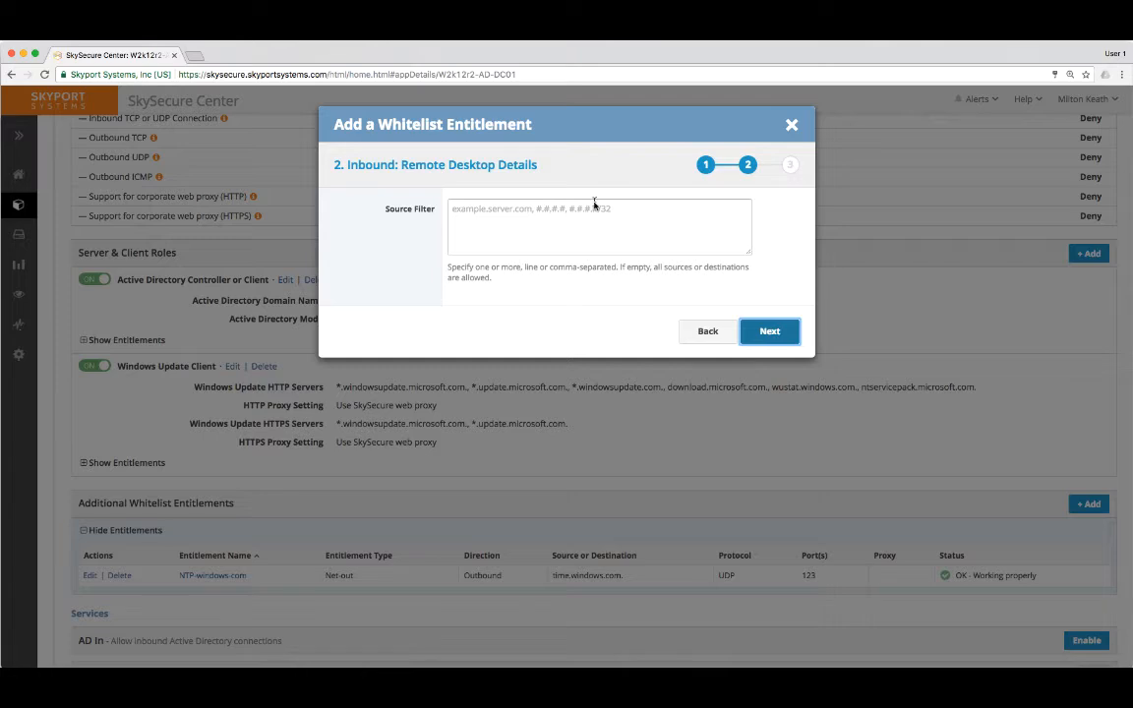
pyautogui.click(791, 128)
pyautogui.scroll(-1, 725, 321)
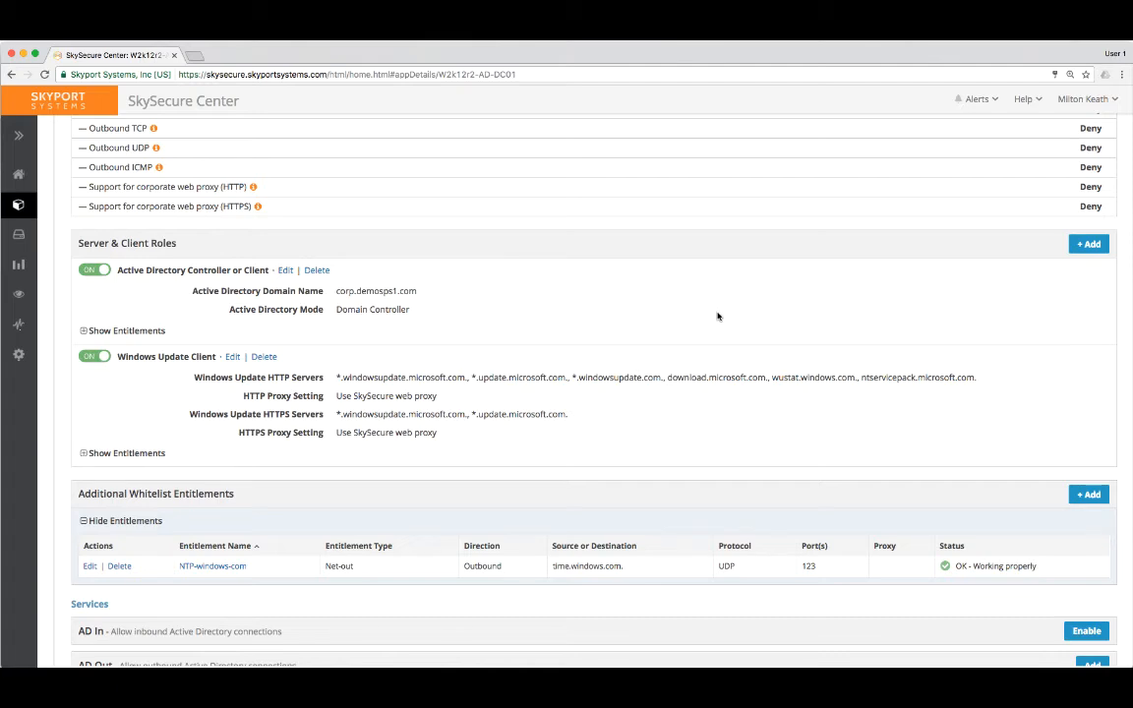
# Open the SkySecure Center Help site from the compartment's page.
pyautogui.scroll(15, 717, 316)
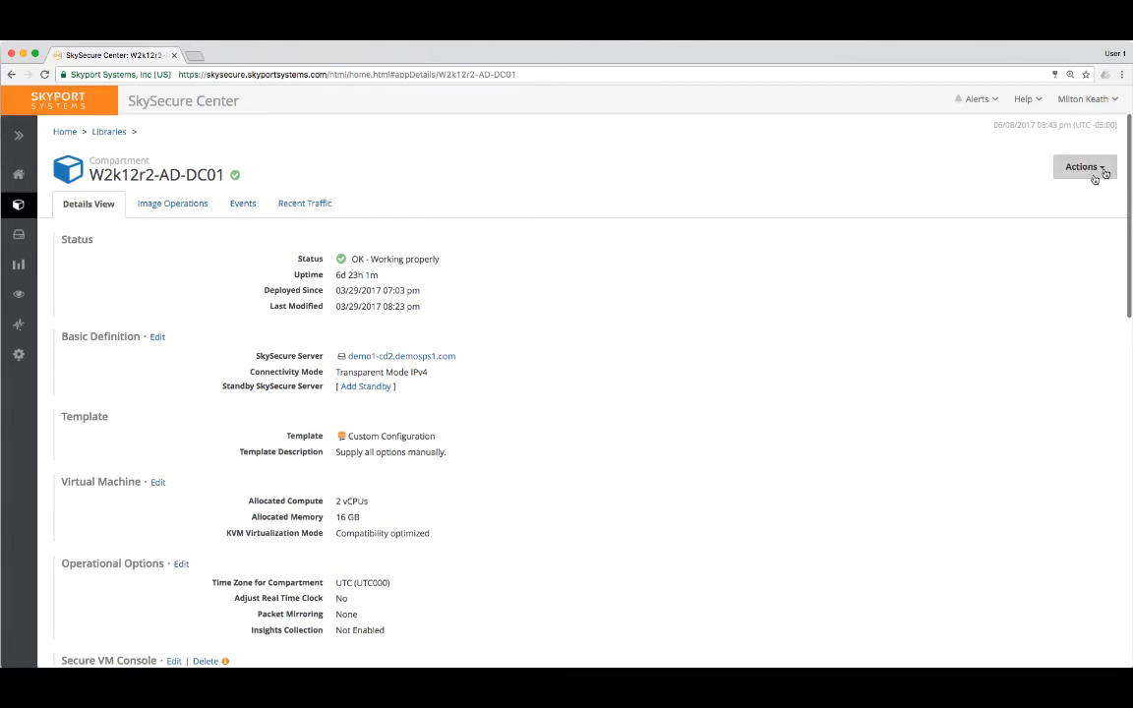
pyautogui.click(1028, 101)
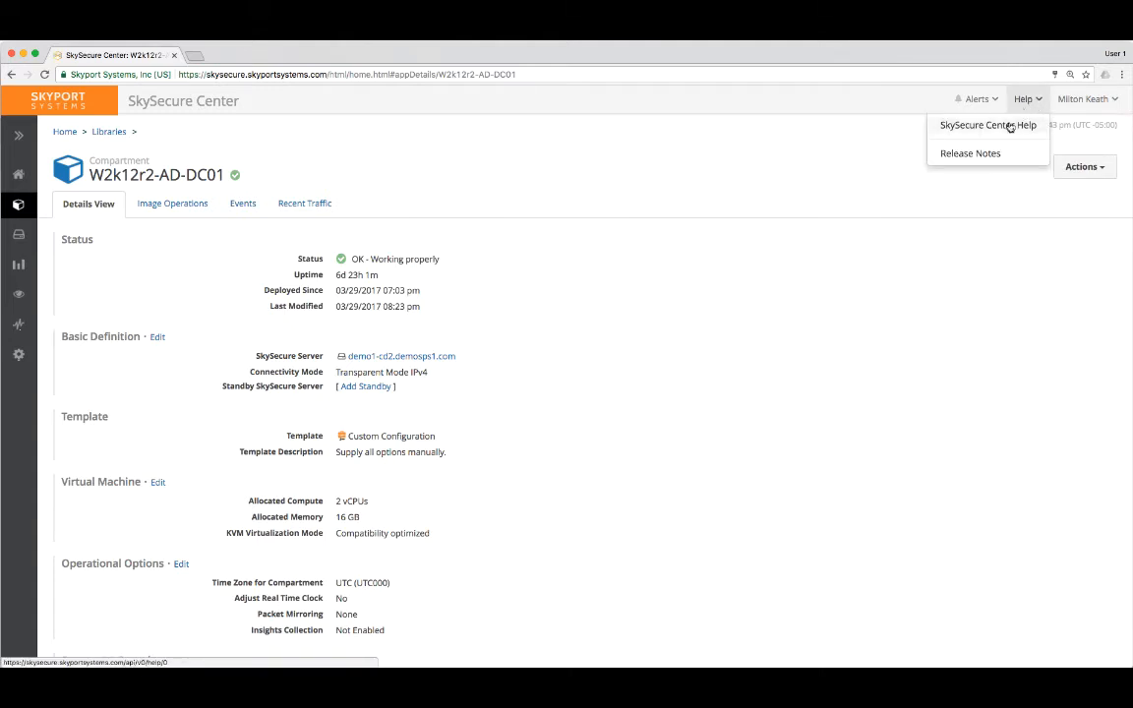
pyautogui.click(1009, 125)
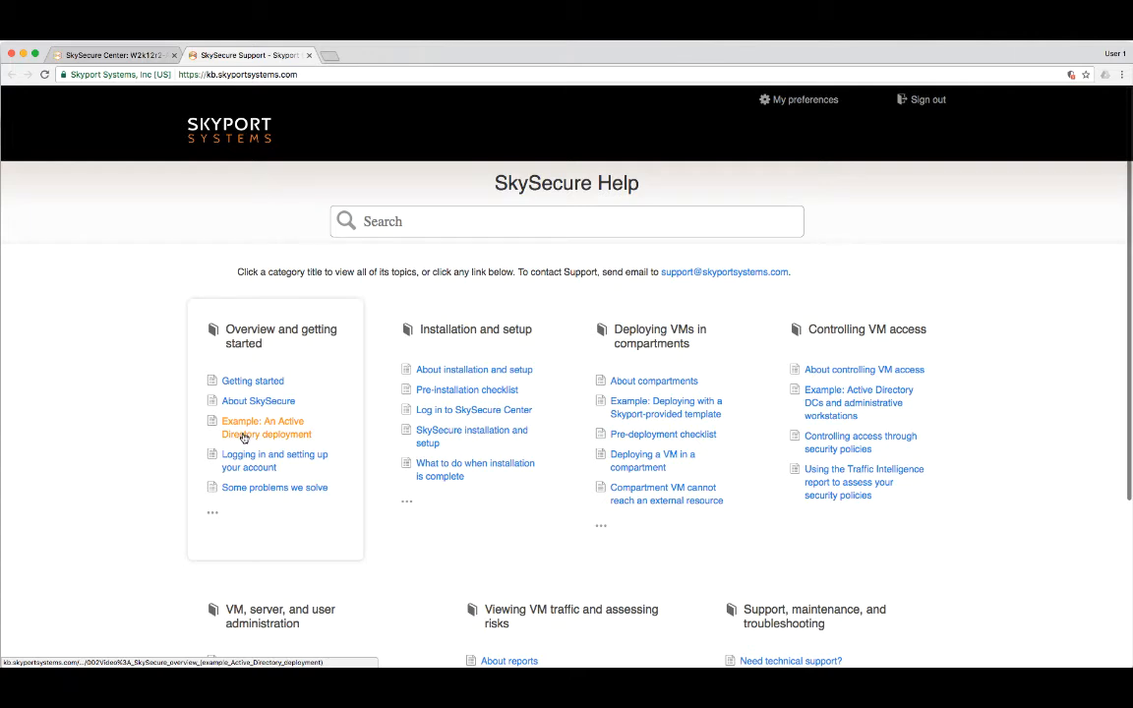
# Search SkySecure Help for Active Directory and look through the resulting articles.
pyautogui.click(370, 220)
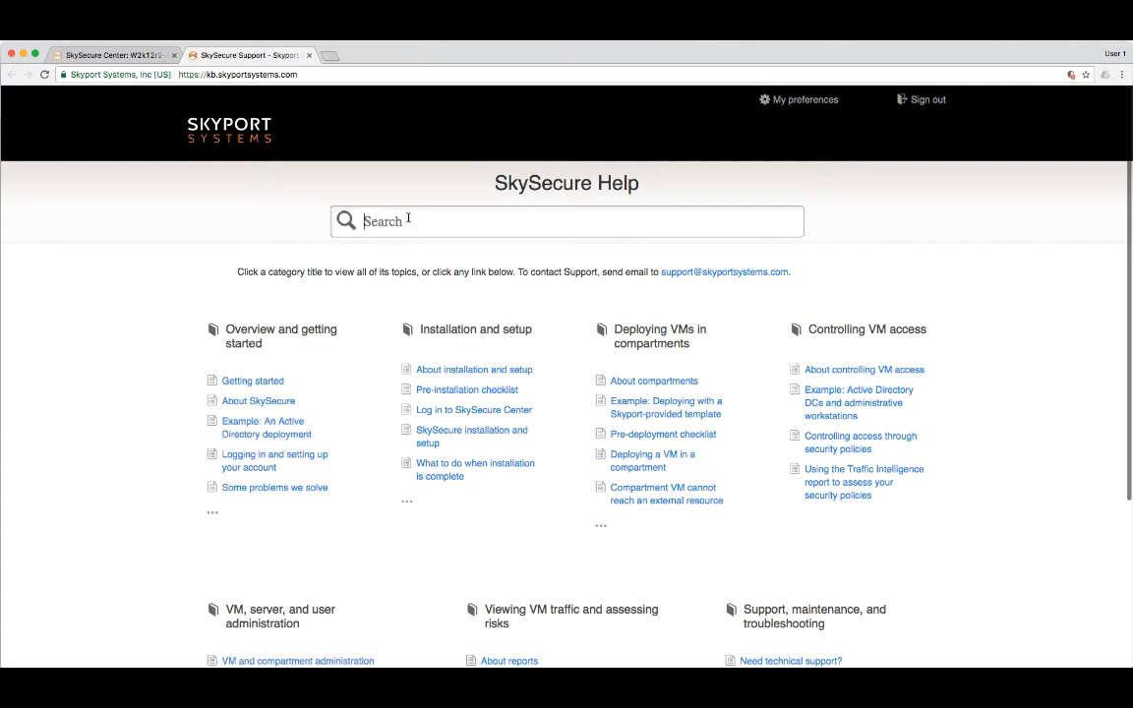
pyautogui.write('Active Directory')
pyautogui.press('Return')
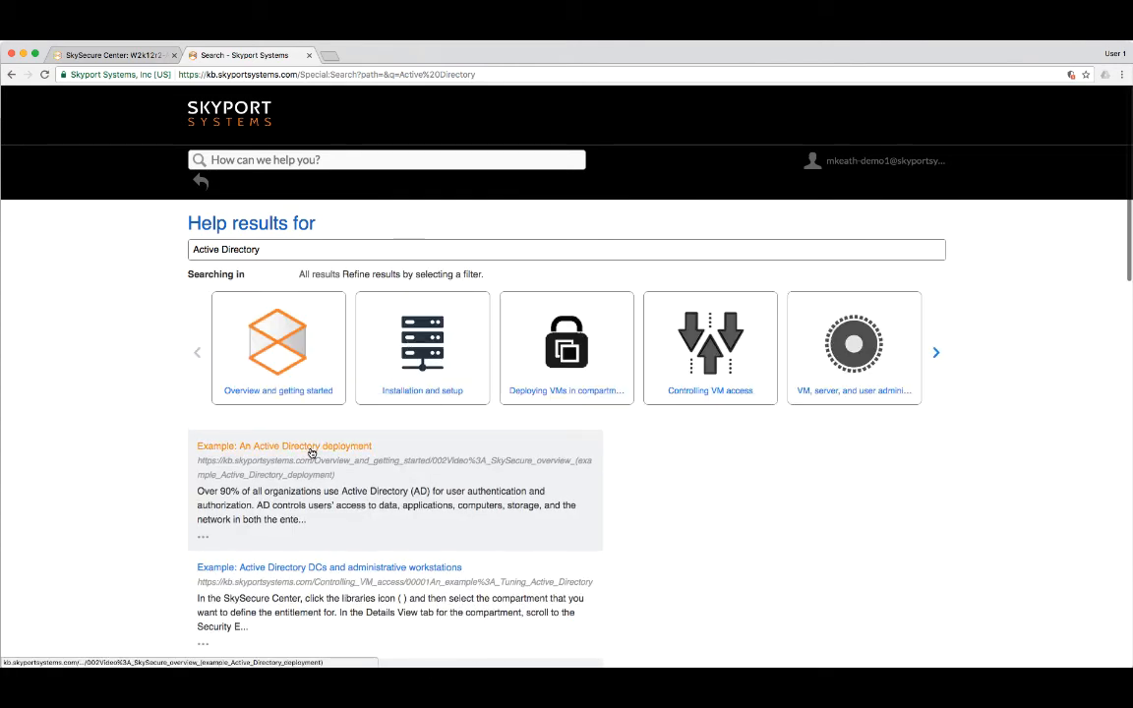
pyautogui.scroll(-3, 329, 472)
pyautogui.scroll(-5, 330, 480)
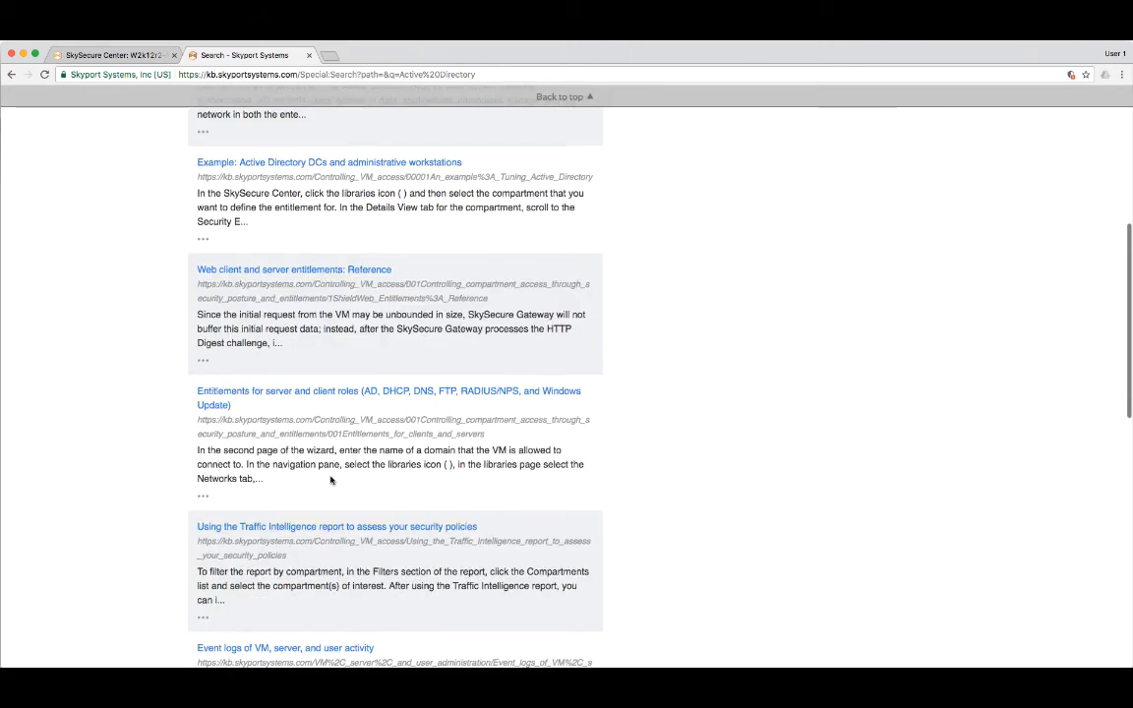
pyautogui.scroll(10, 330, 480)
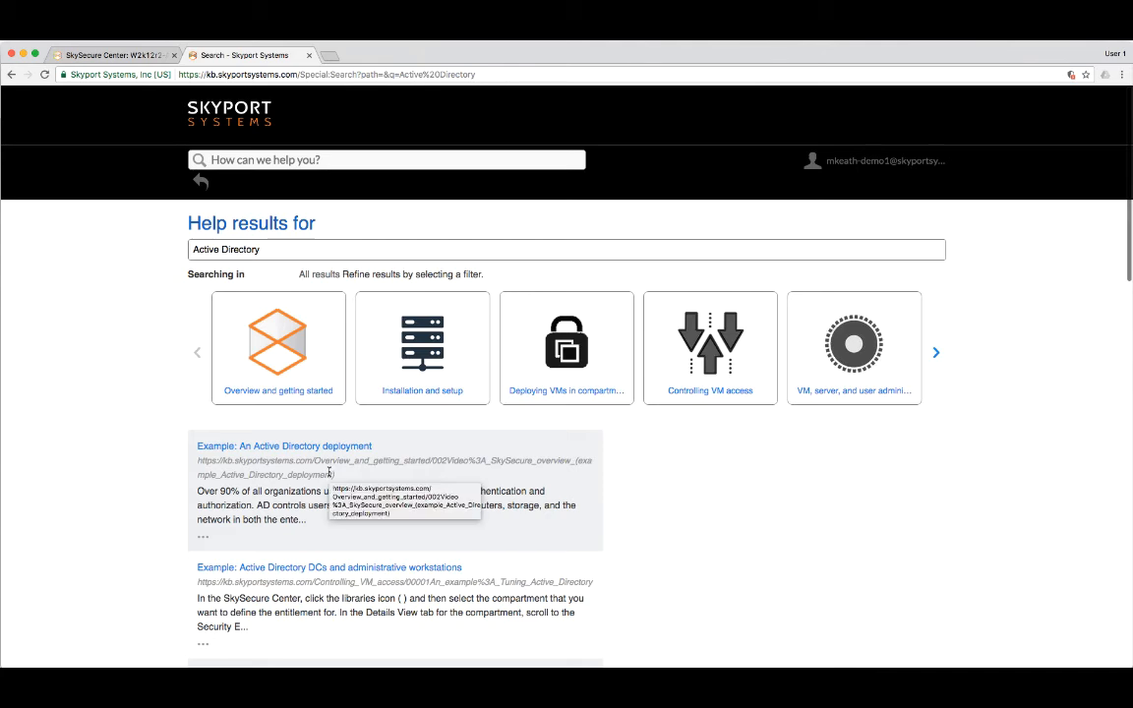